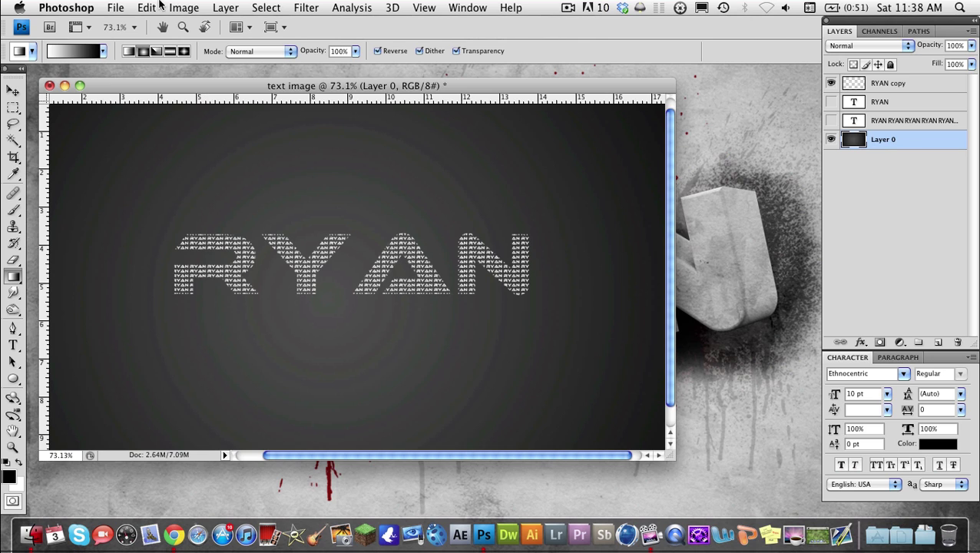
Step: Bring up the Edit menu commands
{"action": "left_click", "coordinate": [125, 7]}
Step: Fill the background layer with 50% Gray using Edit > Fill
{"action": "mouse_move", "coordinate": [146, 8]}
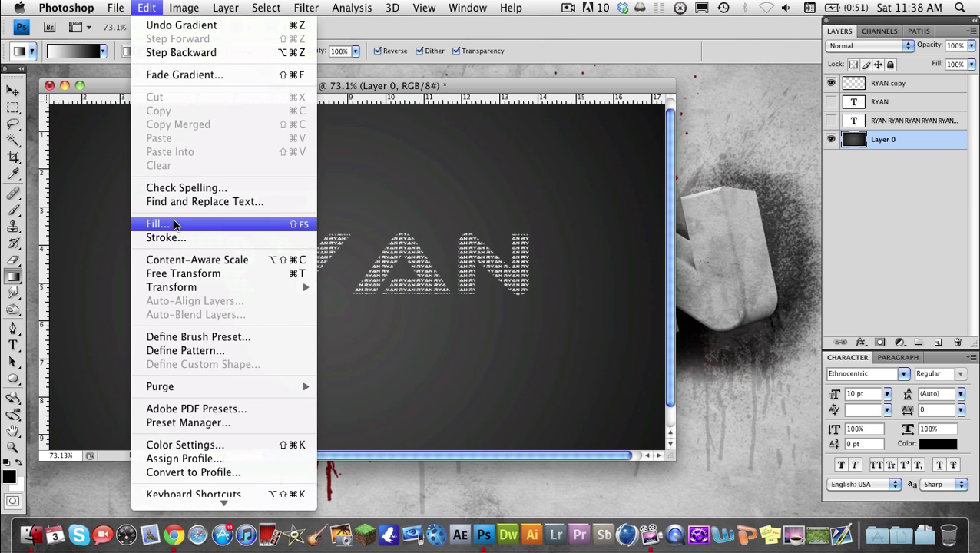
{"action": "left_click", "coordinate": [173, 222]}
{"action": "left_click", "coordinate": [417, 175]}
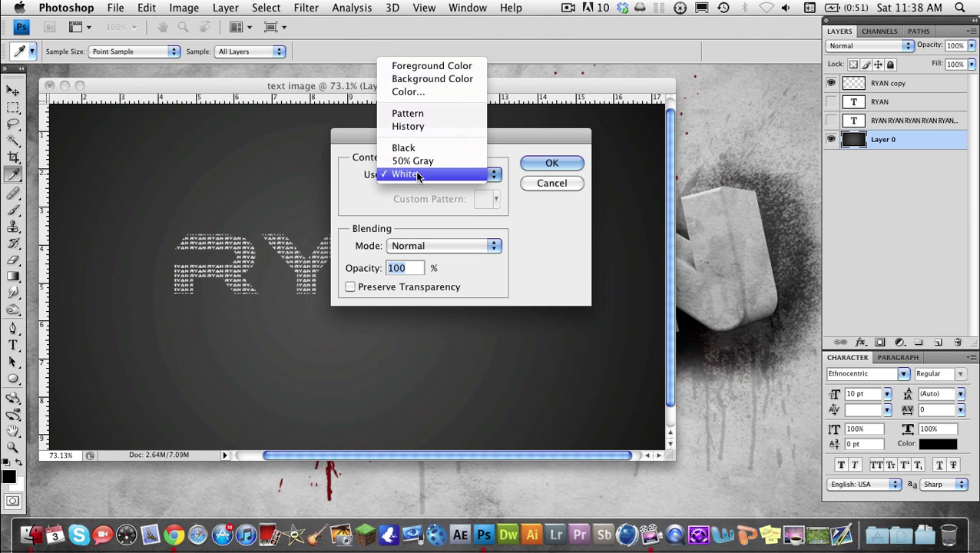
{"action": "left_click", "coordinate": [414, 160]}
{"action": "left_click", "coordinate": [552, 164]}
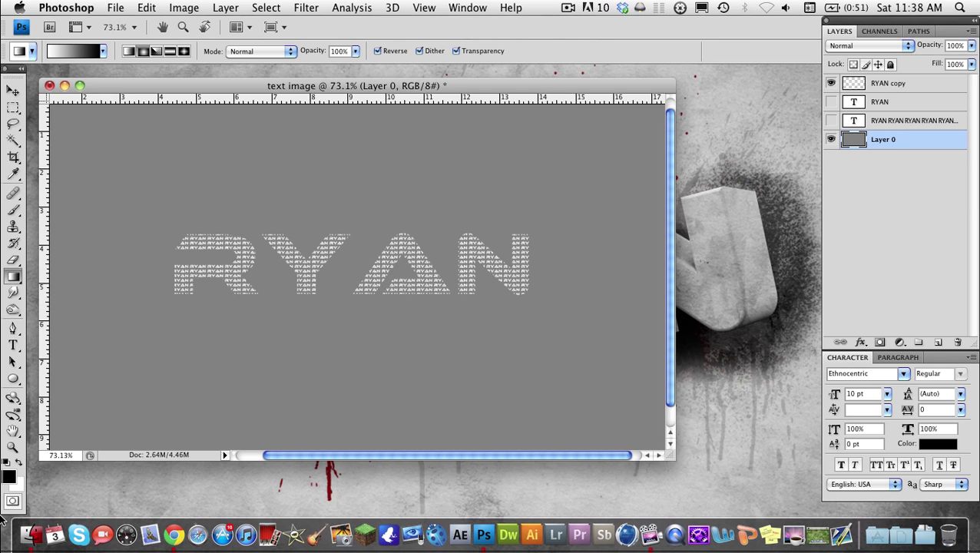
Step: Keep black as the foreground colour and hide the patterned RYAN copy layer
{"action": "left_click", "coordinate": [19, 461]}
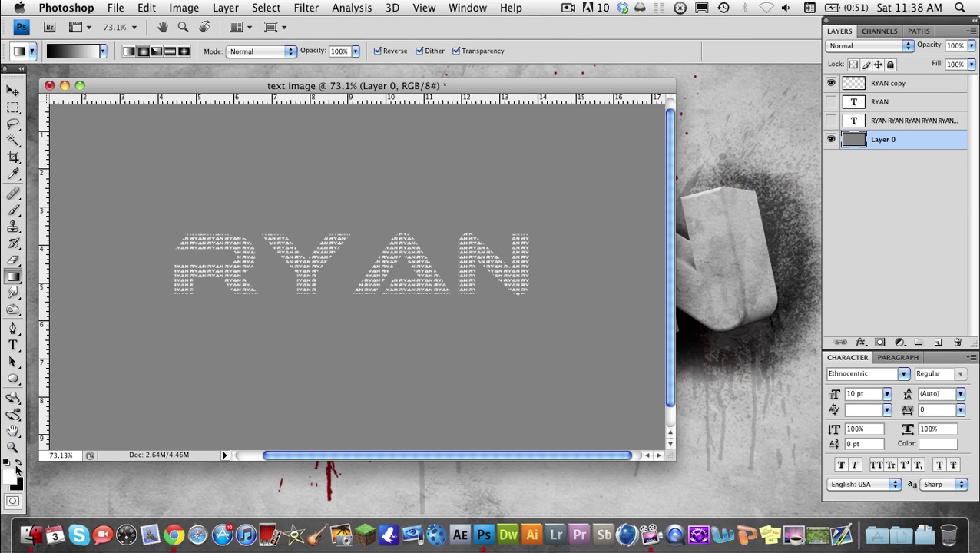
{"action": "left_click", "coordinate": [19, 463]}
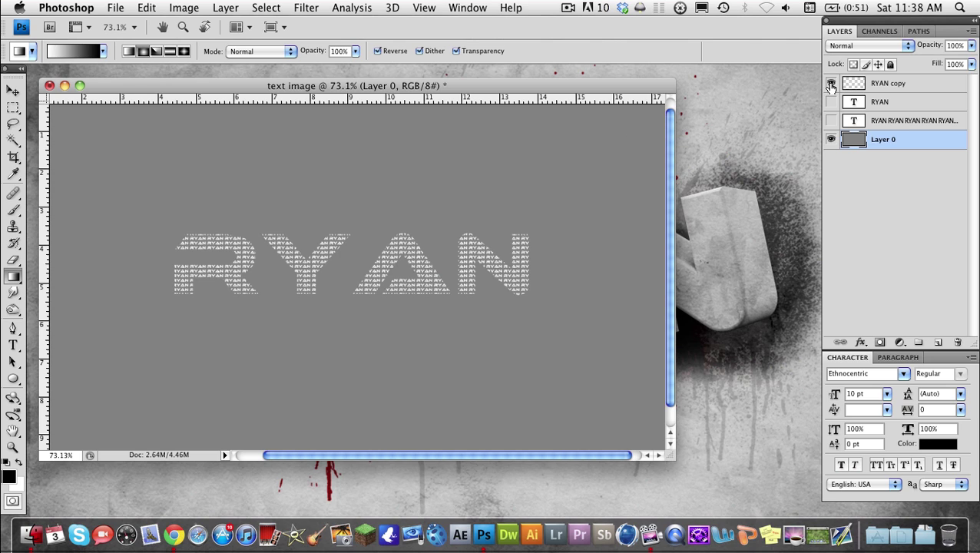
{"action": "left_click", "coordinate": [831, 83]}
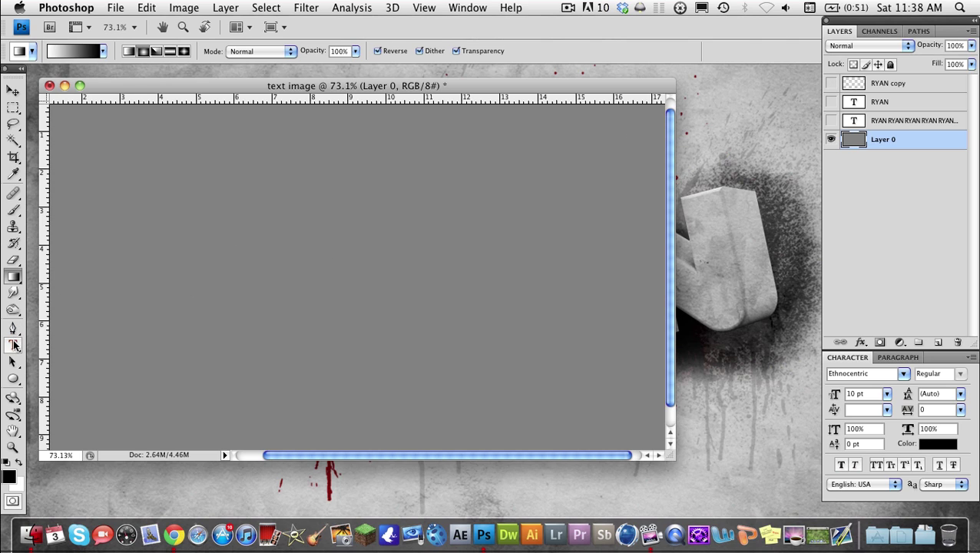
{"action": "left_click", "coordinate": [14, 345]}
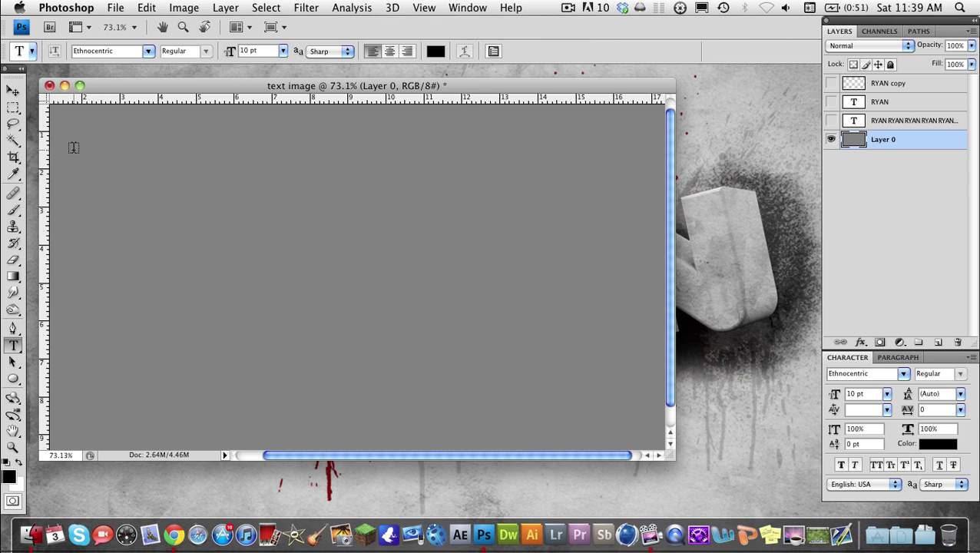
Step: Fit the canvas to the window and type 'YAN RYAN' in a top-left text line
{"action": "key", "text": "super+0"}
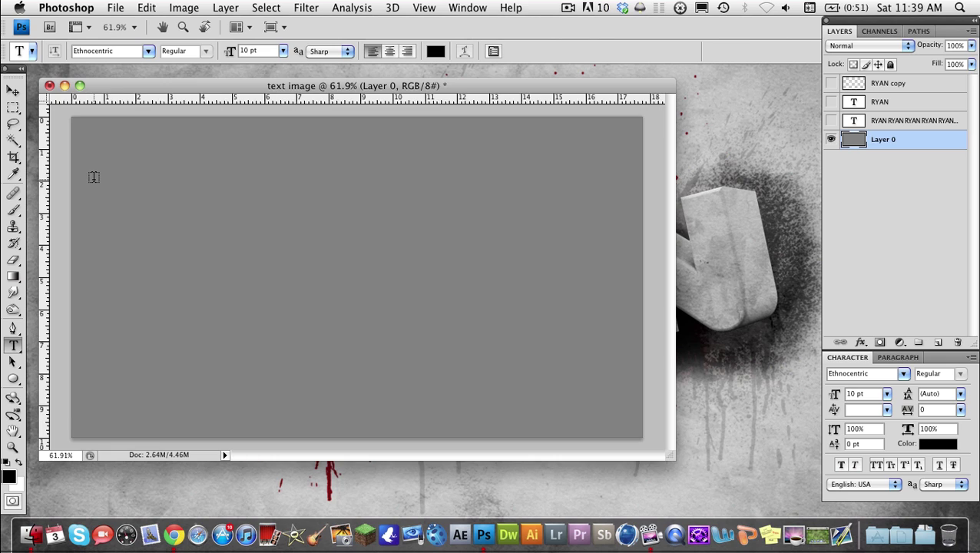
{"action": "left_click", "coordinate": [74, 124]}
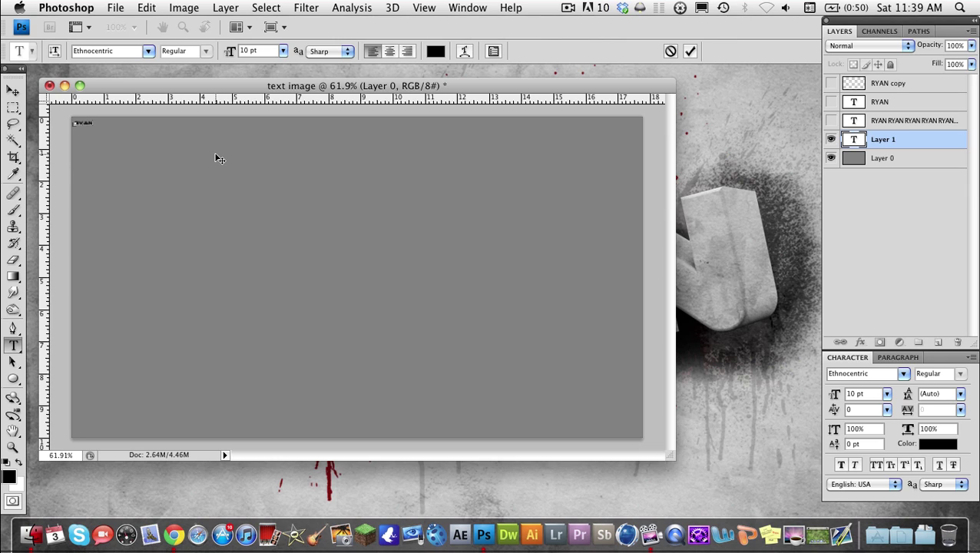
{"action": "type", "text": "YAN RYAN RYAN"}
Step: Copy the last RYAN words and paste them twice to lengthen the line
{"action": "left_click_drag", "start_coordinate": [154, 123], "coordinate": [69, 128]}
{"action": "key", "text": "cmd+c"}
{"action": "key", "text": "Left"}
{"action": "key", "text": "cmd+v"}
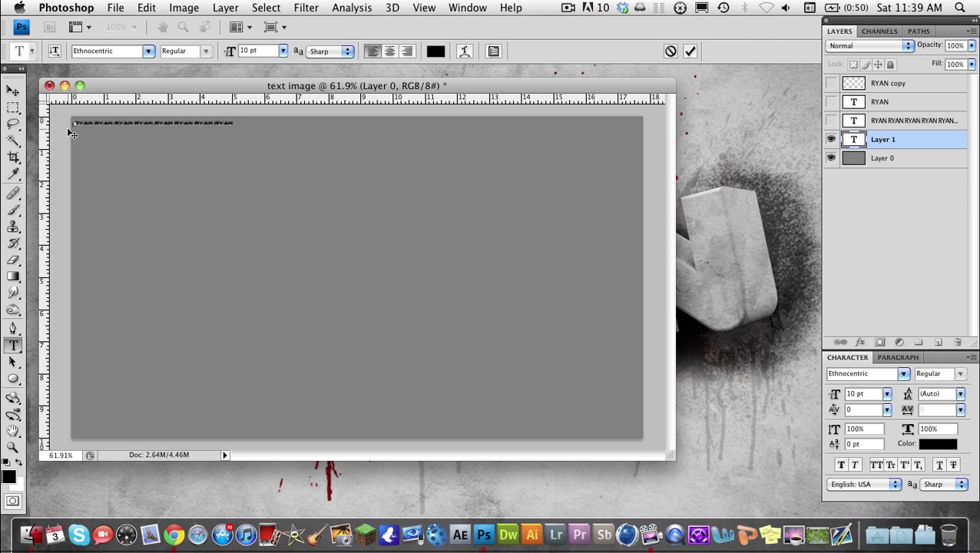
{"action": "key", "text": "cmd+v"}
{"action": "type", "text": "RYAN RYAN RYAN"}
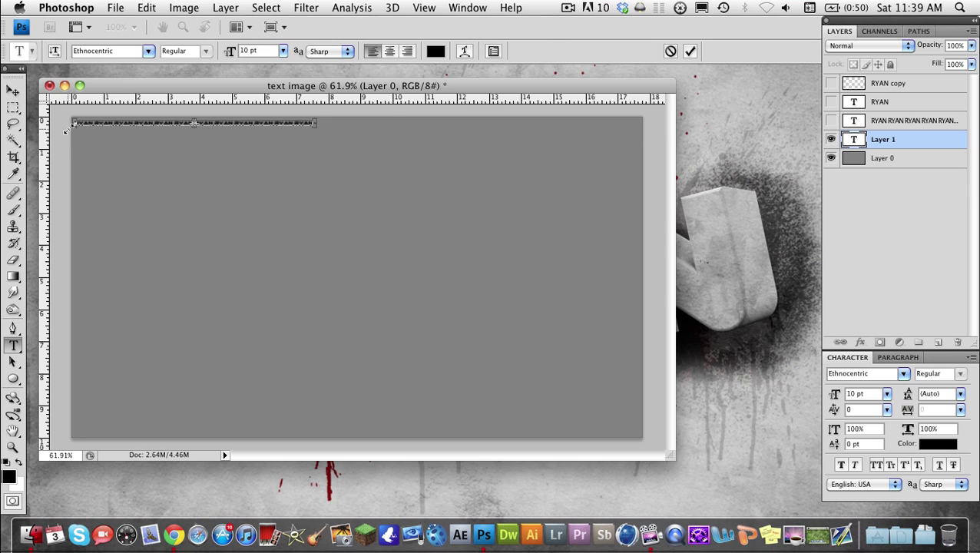
Step: Paste the copied words at the line end and nudge the text toward the canvas corner
{"action": "left_click_drag", "start_coordinate": [395, 123], "coordinate": [55, 126]}
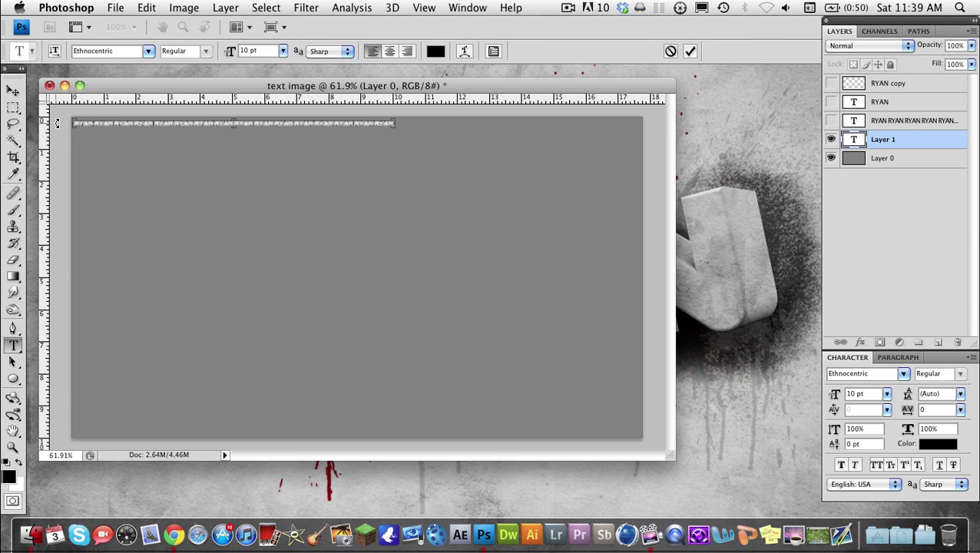
{"action": "left_click", "coordinate": [393, 123]}
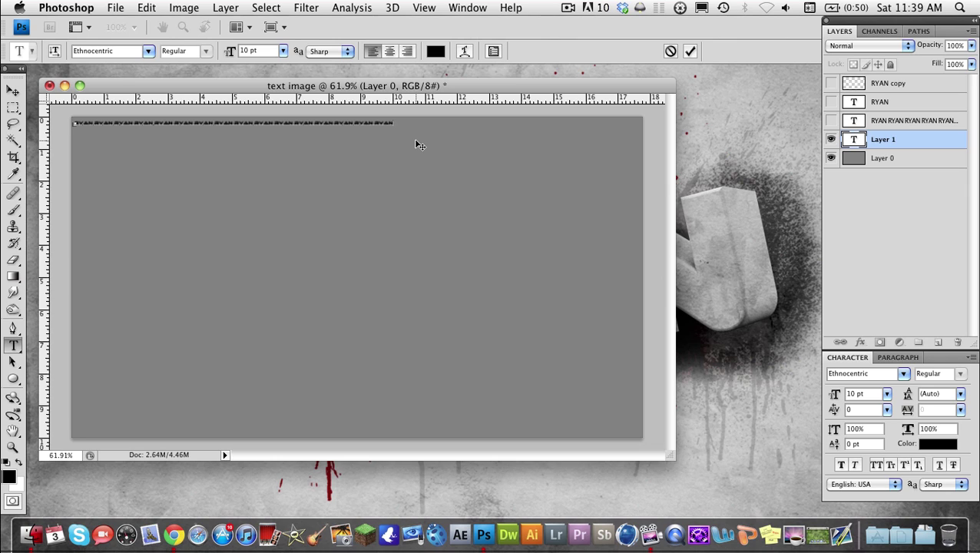
{"action": "key", "text": "ctrl+v"}
{"action": "left_click_drag", "start_coordinate": [365, 170], "coordinate": [339, 166]}
{"action": "scroll", "coordinate": [339, 166], "scroll_direction": "down", "scroll_amount": 2}
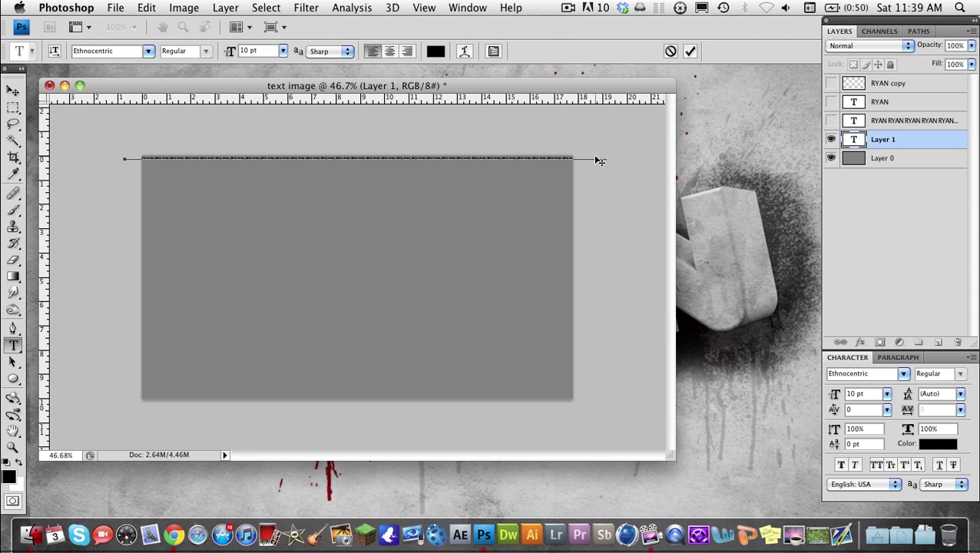
Step: Widen the text box past the right edge and paste two more RYAN rows
{"action": "left_click_drag", "start_coordinate": [601, 160], "coordinate": [95, 151]}
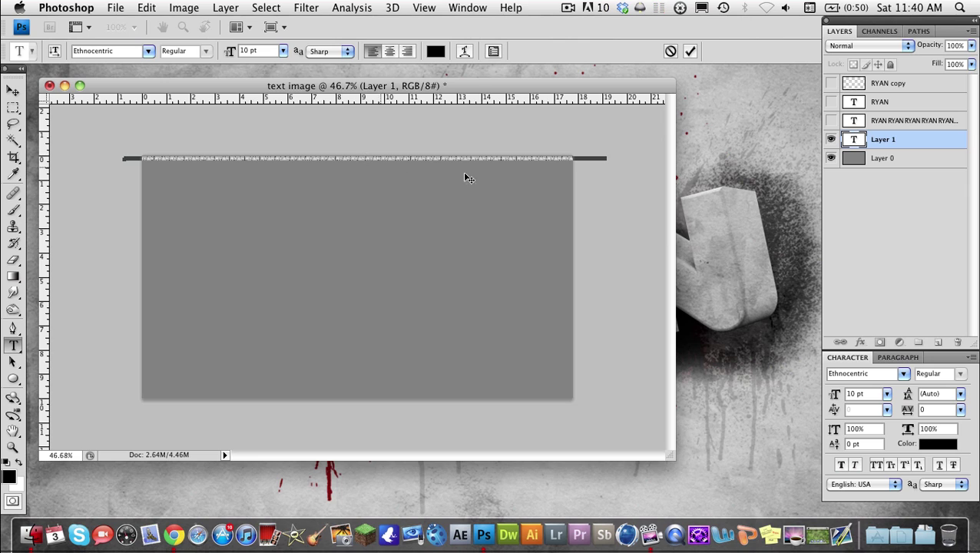
{"action": "left_click", "coordinate": [605, 156]}
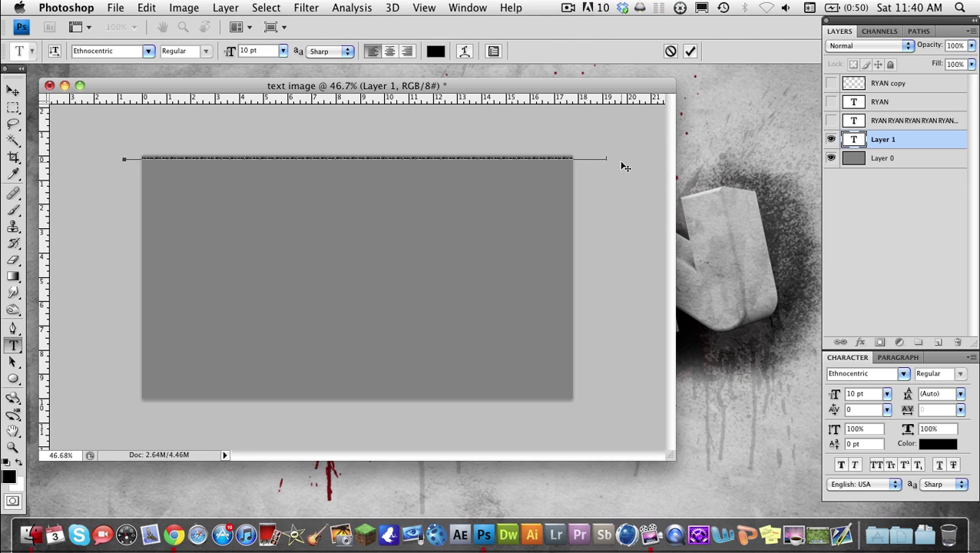
{"action": "key", "text": "super+v"}
{"action": "key", "text": "super+v"}
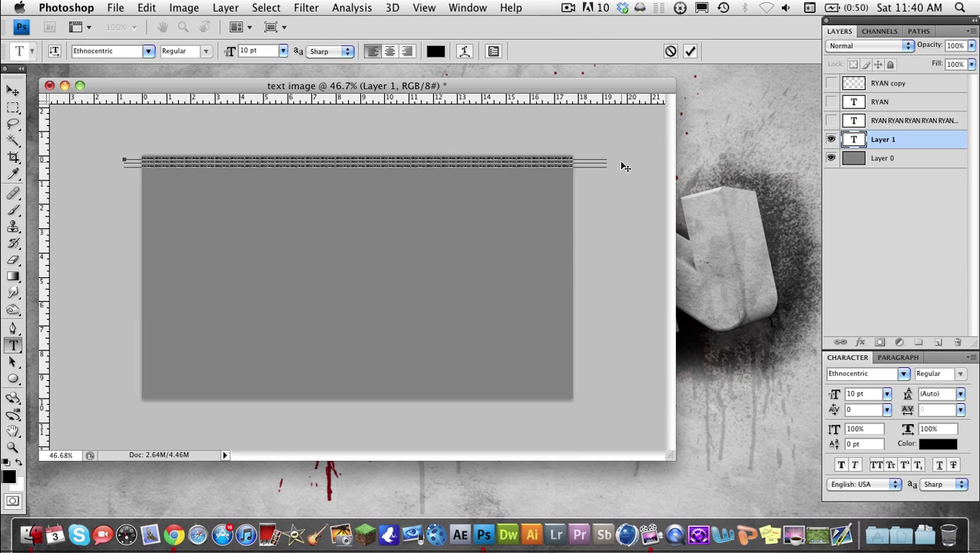
{"action": "key", "text": "super+v"}
{"action": "key", "text": "super+v"}
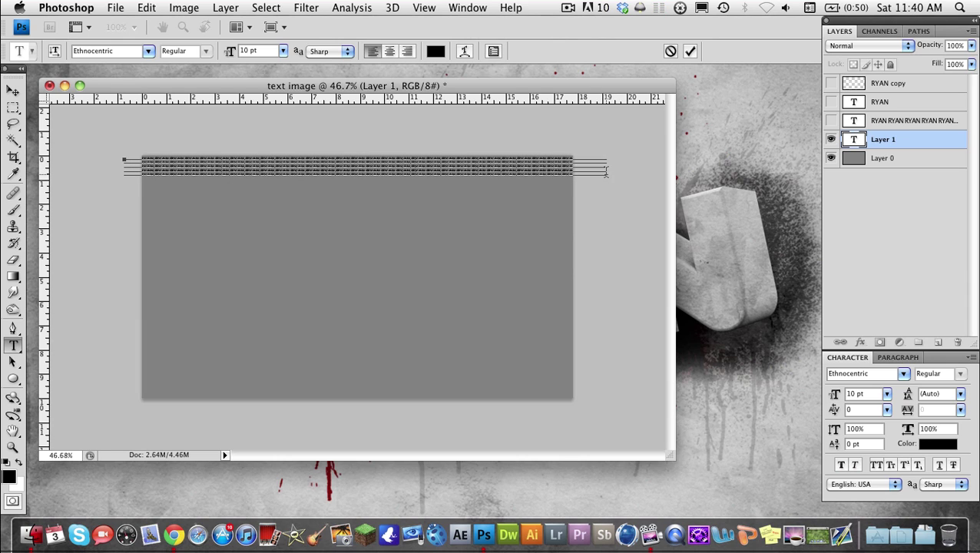
Step: Paste seven more rows of RYAN text to fill the canvas and commit the block
{"action": "left_click_drag", "start_coordinate": [606, 173], "coordinate": [68, 104]}
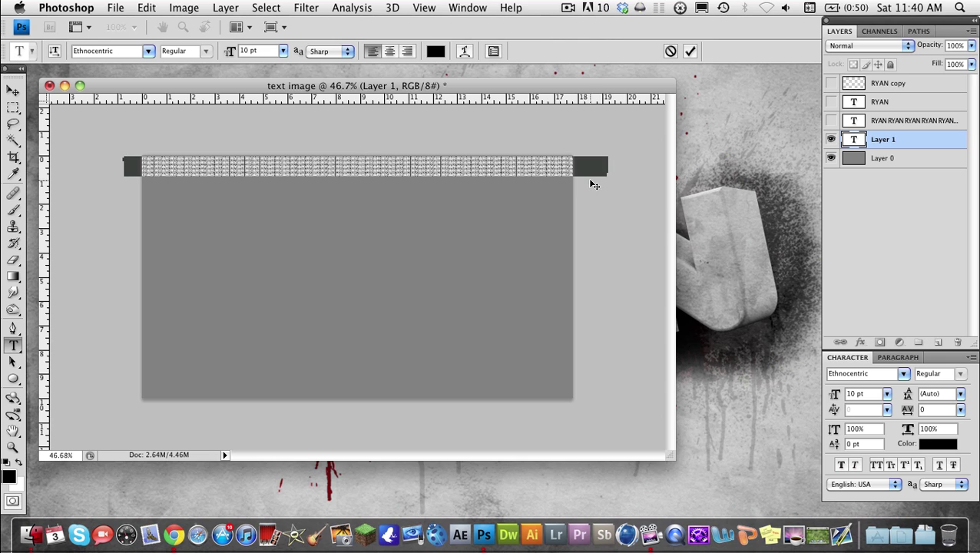
{"action": "left_click", "coordinate": [625, 177]}
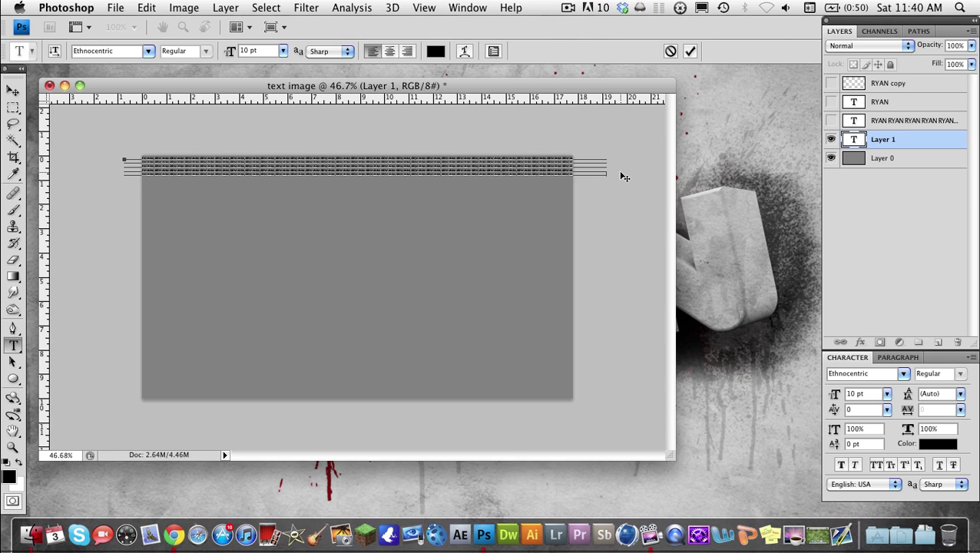
{"action": "key", "text": "ctrl+v"}
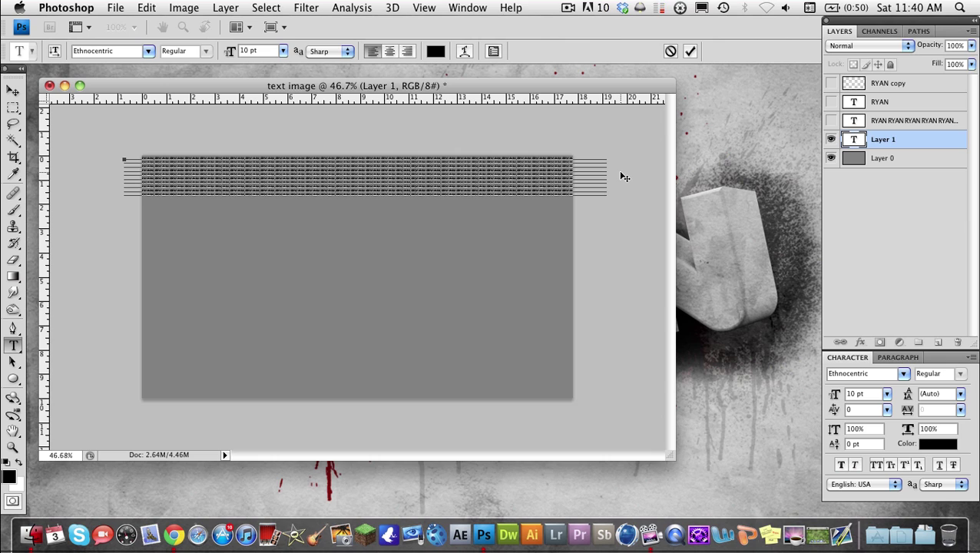
{"action": "key", "text": "ctrl+v"}
{"action": "key", "text": "ctrl+v"}
{"action": "key", "text": "ctrl+v"}
{"action": "key", "text": "ctrl+v"}
{"action": "key", "text": "ctrl+v"}
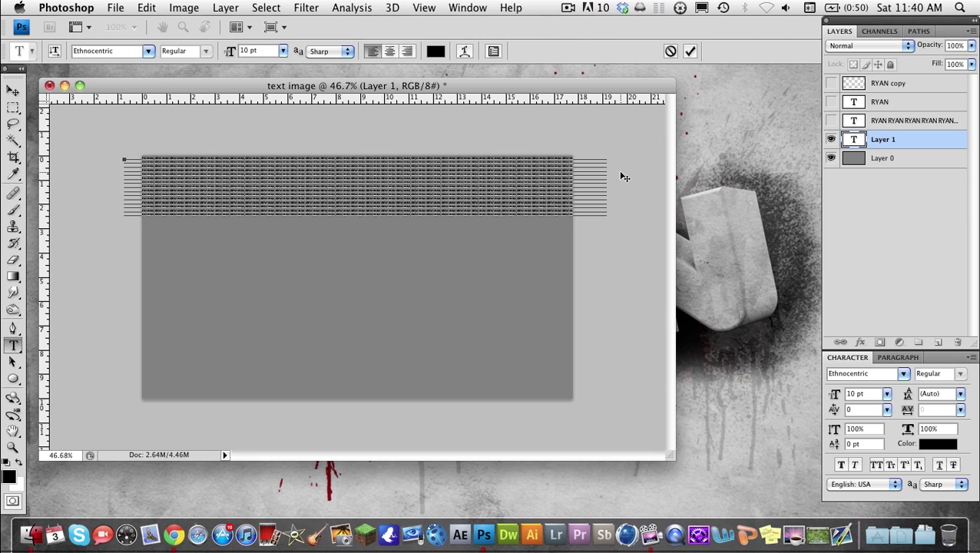
{"action": "key", "text": "ctrl+v"}
{"action": "key", "text": "ctrl+v"}
{"action": "key", "text": "ctrl+v"}
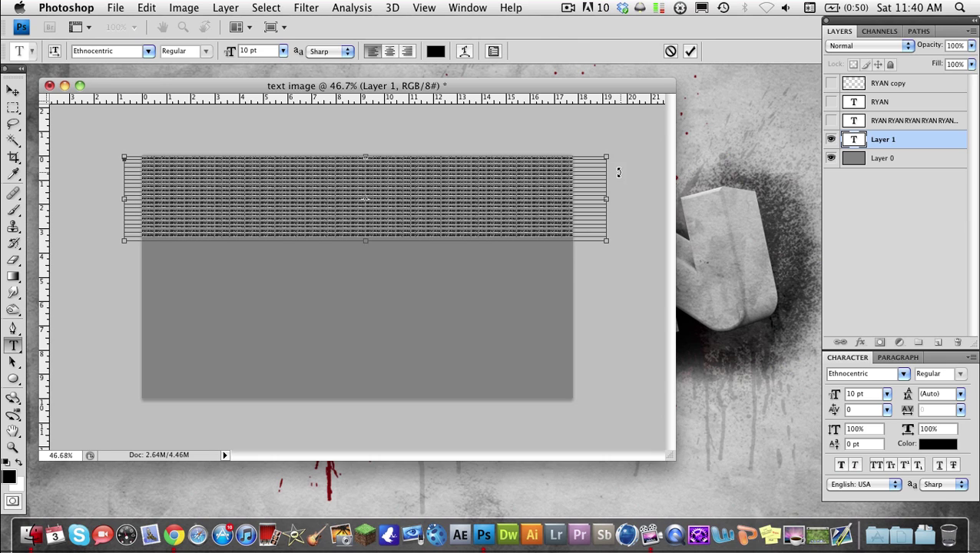
{"action": "key", "text": "ctrl+v"}
{"action": "key", "text": "ctrl+v"}
{"action": "key", "text": "ctrl+v"}
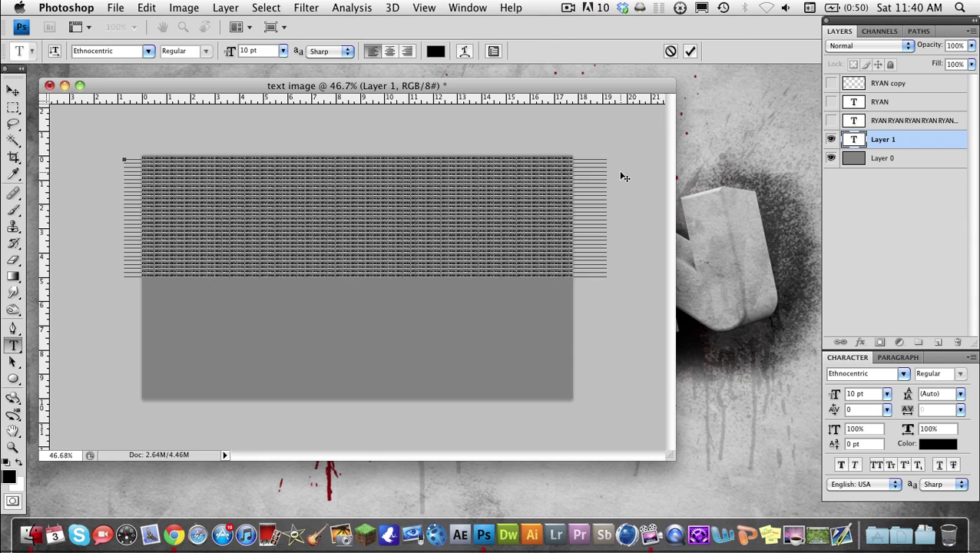
{"action": "key", "text": "ctrl+v"}
{"action": "key", "text": "ctrl+v"}
{"action": "key", "text": "ctrl+v"}
{"action": "key", "text": "ctrl+v"}
{"action": "key", "text": "ctrl+v"}
{"action": "key", "text": "ctrl+v"}
{"action": "key", "text": "ctrl+v"}
{"action": "key", "text": "ctrl+v"}
{"action": "key", "text": "ctrl+v"}
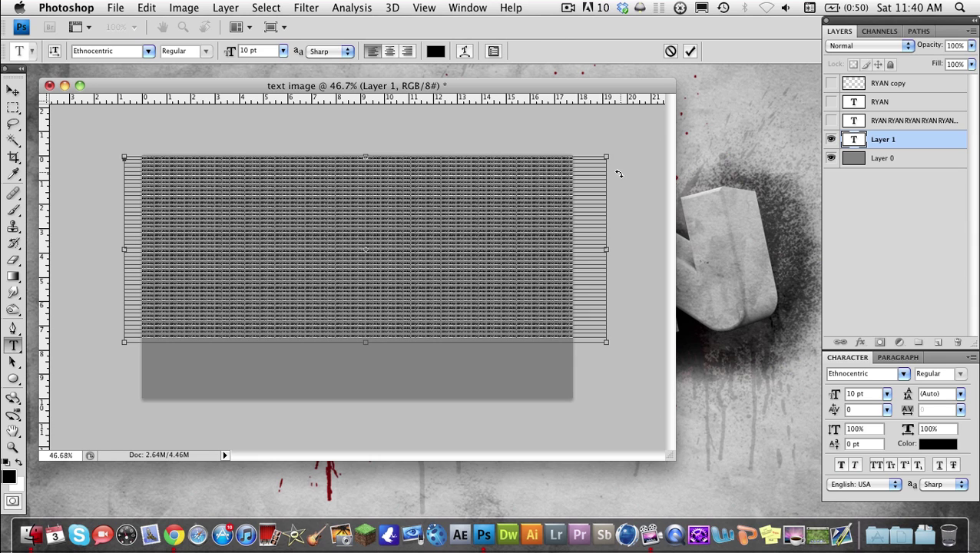
{"action": "key", "text": "ctrl+v"}
{"action": "key", "text": "ctrl+v"}
{"action": "key", "text": "ctrl+v"}
{"action": "key", "text": "ctrl+v"}
{"action": "key", "text": "ctrl+v"}
{"action": "key", "text": "ctrl+v"}
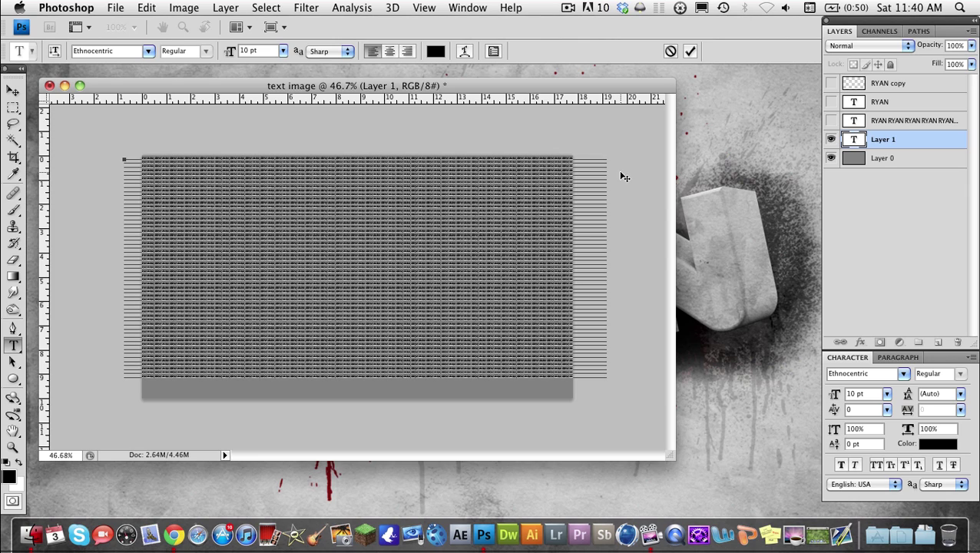
{"action": "key", "text": "ctrl+v"}
{"action": "key", "text": "ctrl+v"}
{"action": "key", "text": "ctrl+v"}
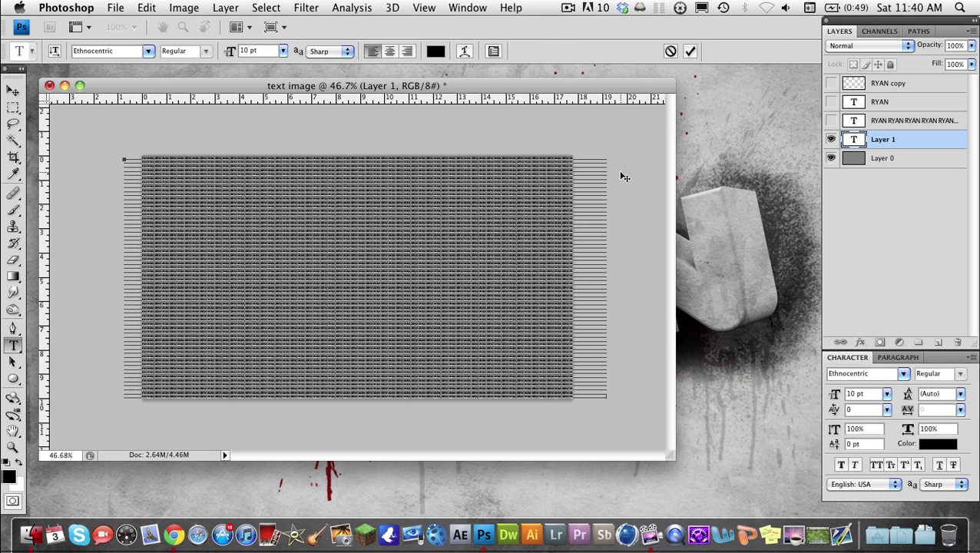
{"action": "left_click", "coordinate": [13, 91]}
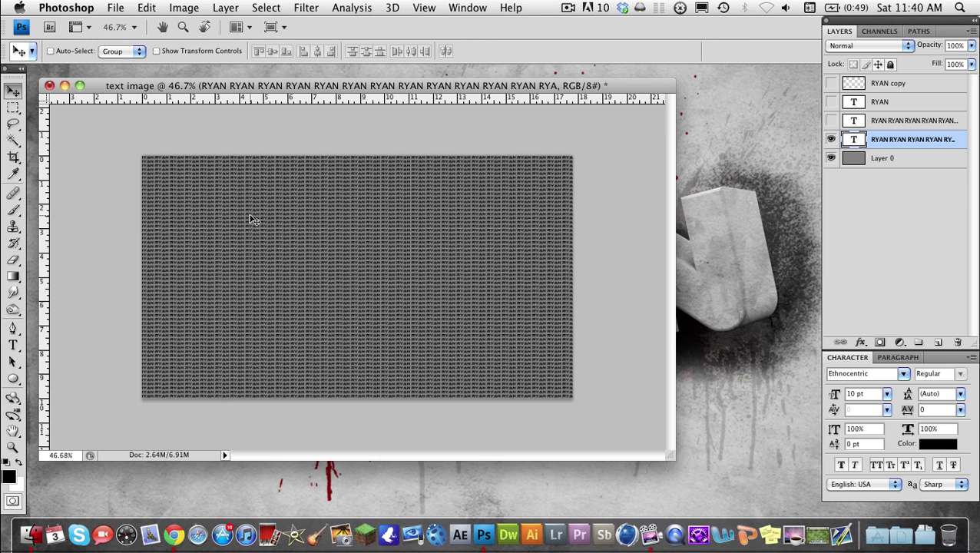
Step: With the Type tool, make white the foreground colour and set the font size to 100 pt
{"action": "scroll", "coordinate": [254, 221], "scroll_direction": "up", "scroll_amount": 2}
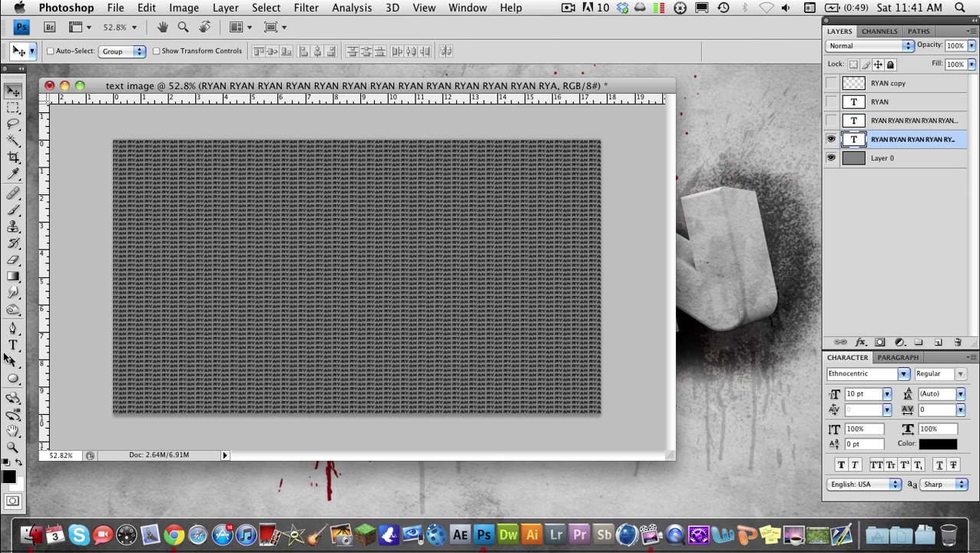
{"action": "left_click", "coordinate": [13, 346]}
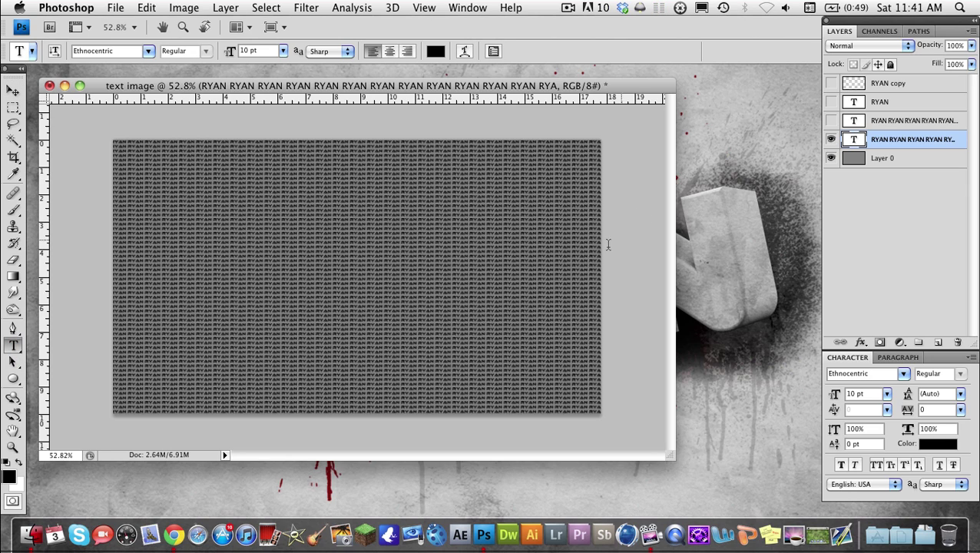
{"action": "left_click", "coordinate": [20, 462]}
{"action": "left_click", "coordinate": [257, 51]}
{"action": "type", "text": "100"}
{"action": "key", "text": "Return"}
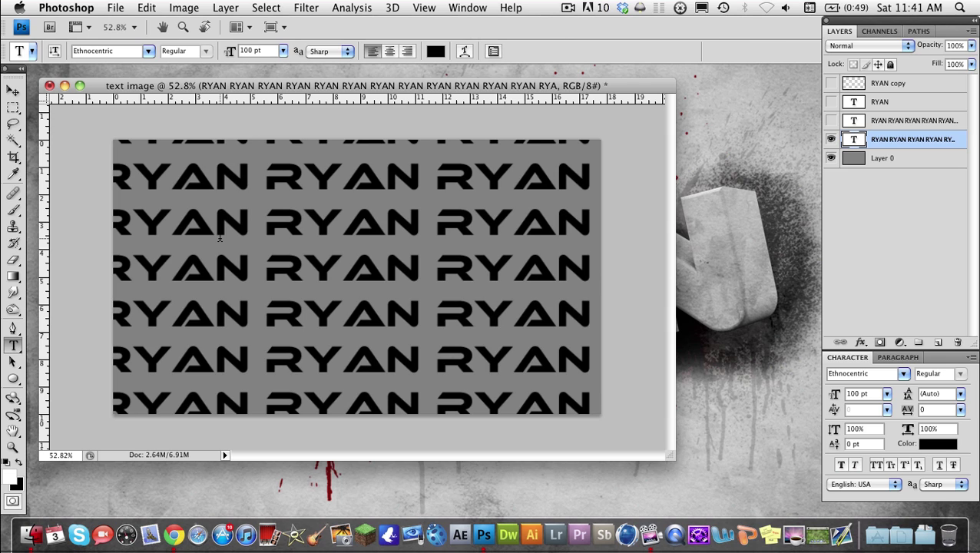
Step: Undo back to 10 pt and start a new text layer on the canvas
{"action": "key", "text": "ctrl+z"}
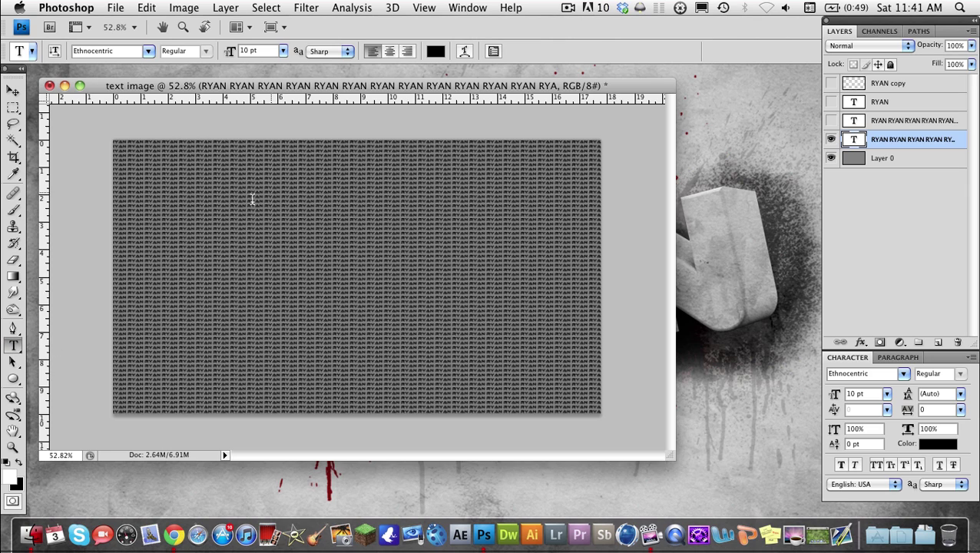
{"action": "key", "text": "ctrl+alt+z"}
{"action": "left_click", "coordinate": [250, 125]}
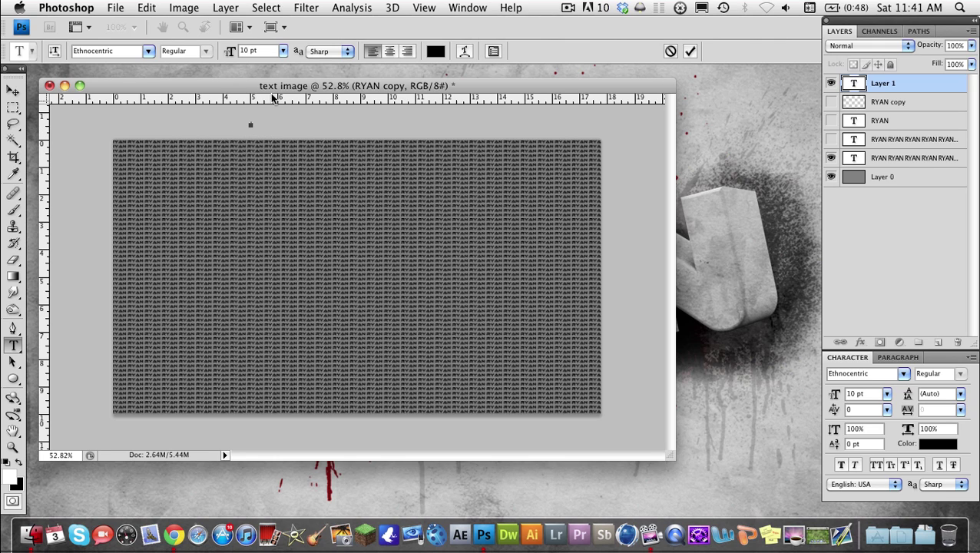
Step: Set the font size to 100 pt and type RYAN on the canvas
{"action": "left_click", "coordinate": [260, 51]}
{"action": "type", "text": "100"}
{"action": "key", "text": "Return"}
{"action": "left_click_drag", "start_coordinate": [312, 138], "coordinate": [301, 290]}
{"action": "type", "text": "RYAN"}
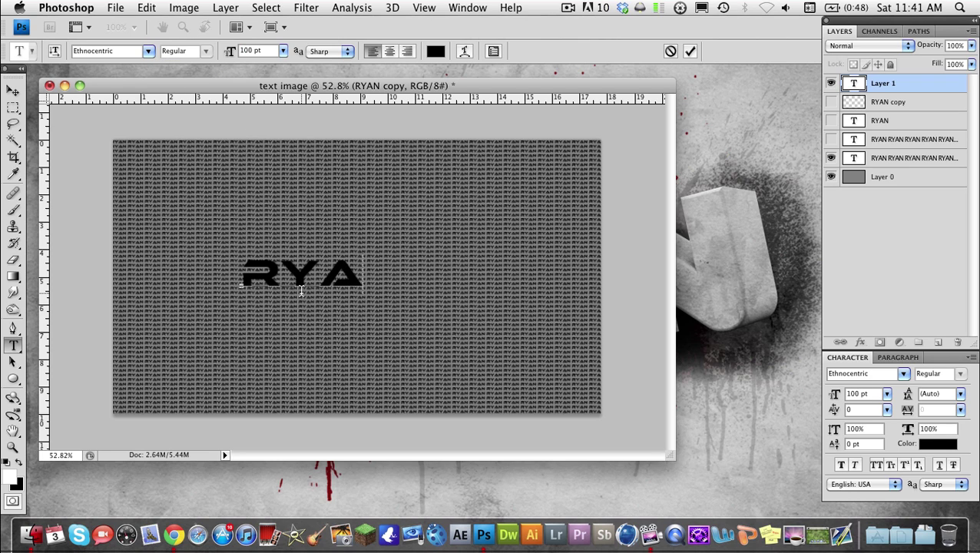
Step: Replace the black letters with white RYAN text and commit it
{"action": "key", "text": "BackSpace"}
{"action": "key", "text": "BackSpace"}
{"action": "key", "text": "BackSpace"}
{"action": "key", "text": "BackSpace"}
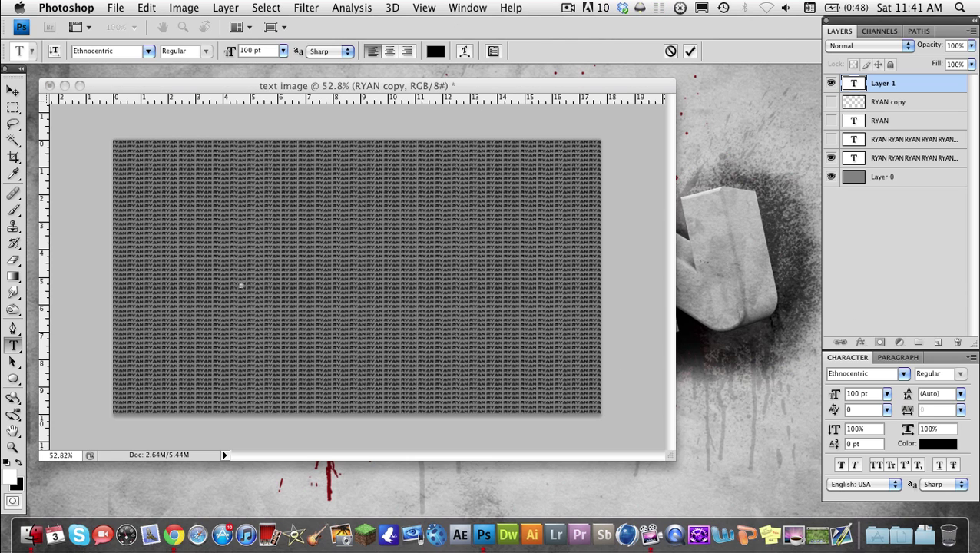
{"action": "key", "text": "Return"}
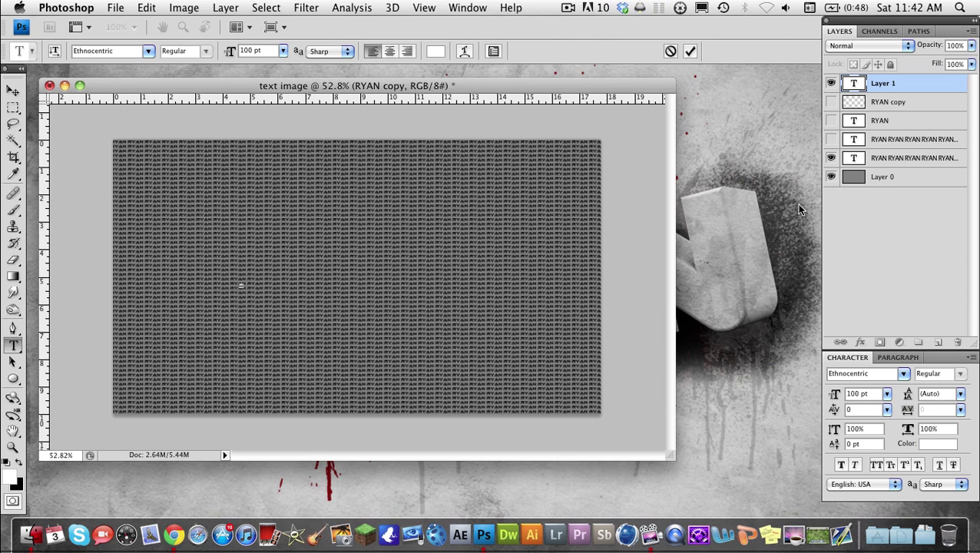
{"action": "type", "text": "RYAN"}
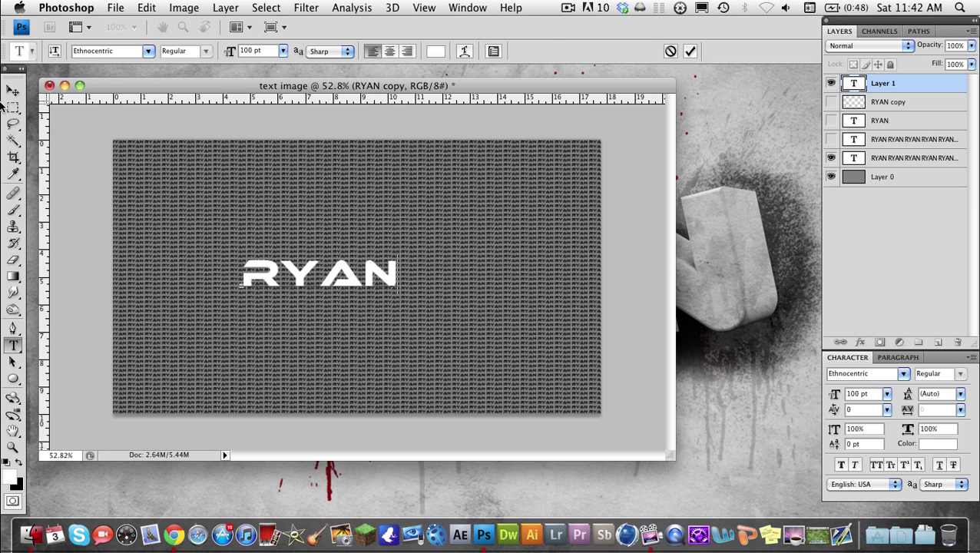
{"action": "left_click", "coordinate": [12, 88]}
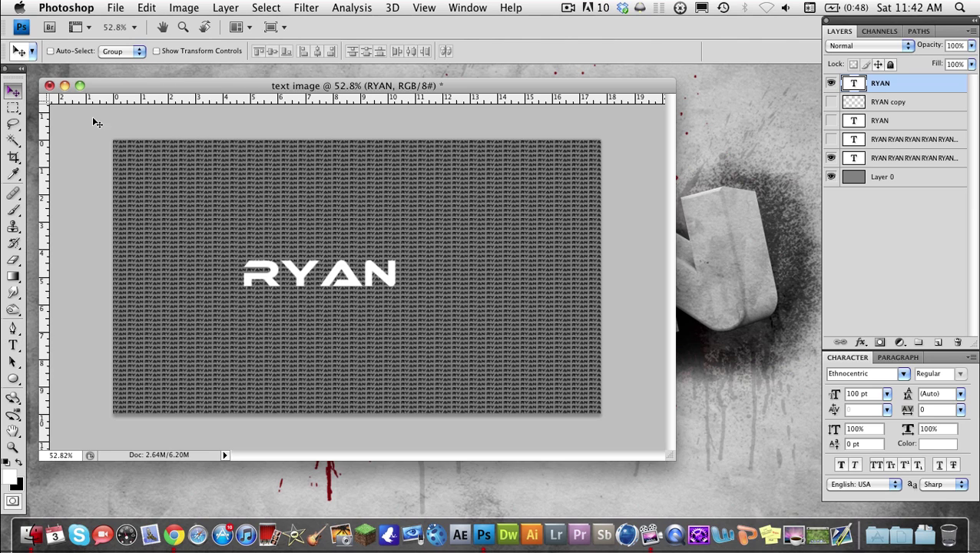
Step: Free-transform the RYAN text up to about 249% and apply the resize
{"action": "key", "text": "super+t"}
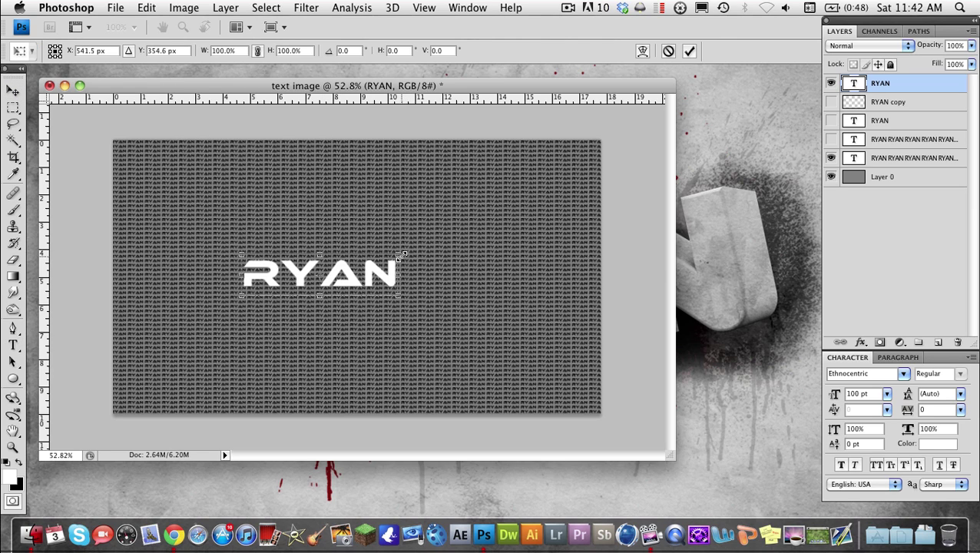
{"action": "left_click_drag", "start_coordinate": [398, 255], "coordinate": [514, 246]}
{"action": "left_click_drag", "start_coordinate": [449, 272], "coordinate": [496, 278]}
{"action": "key", "text": "Return"}
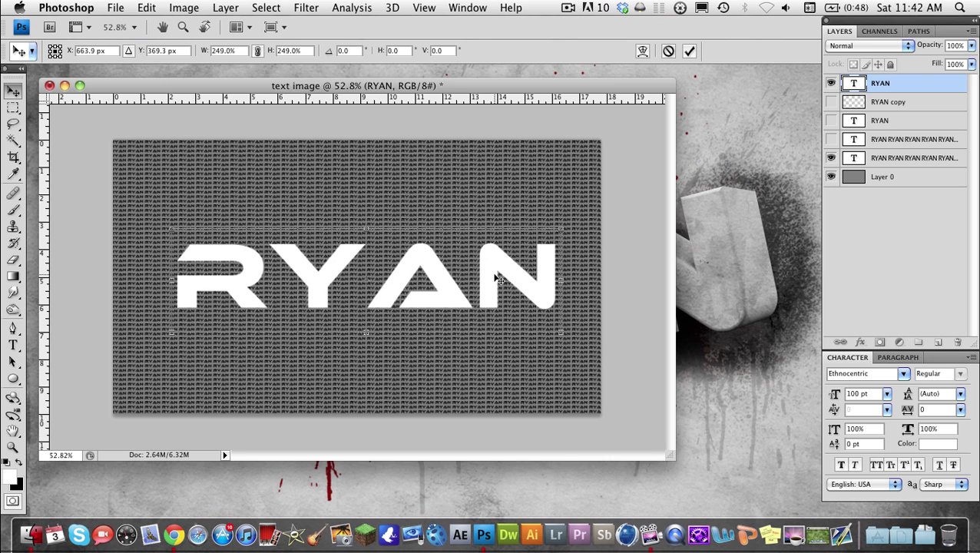
Step: Align RYAN to the vertical and horizontal centres of the Layer 0 selection, then deselect
{"action": "left_click", "coordinate": [844, 182], "text": "super"}
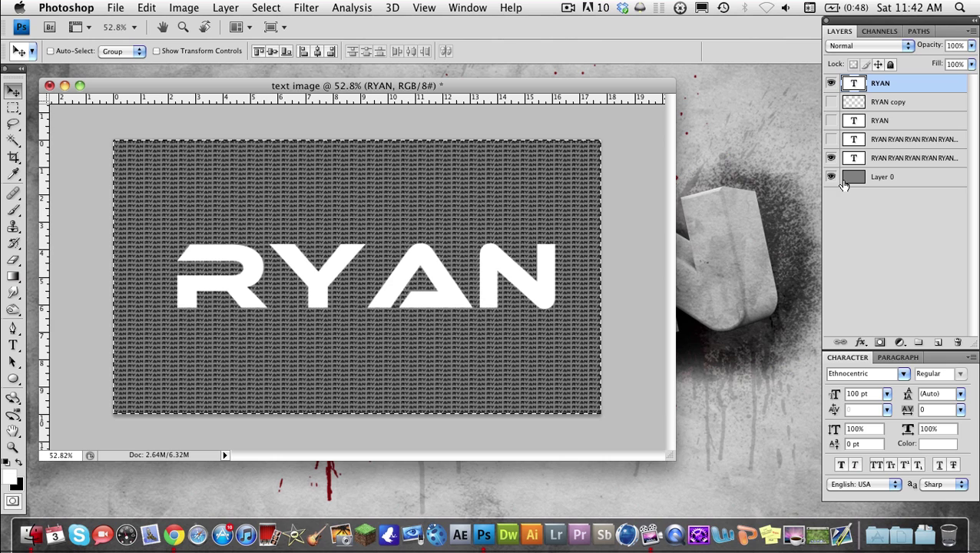
{"action": "left_click", "coordinate": [272, 51]}
{"action": "left_click", "coordinate": [315, 52]}
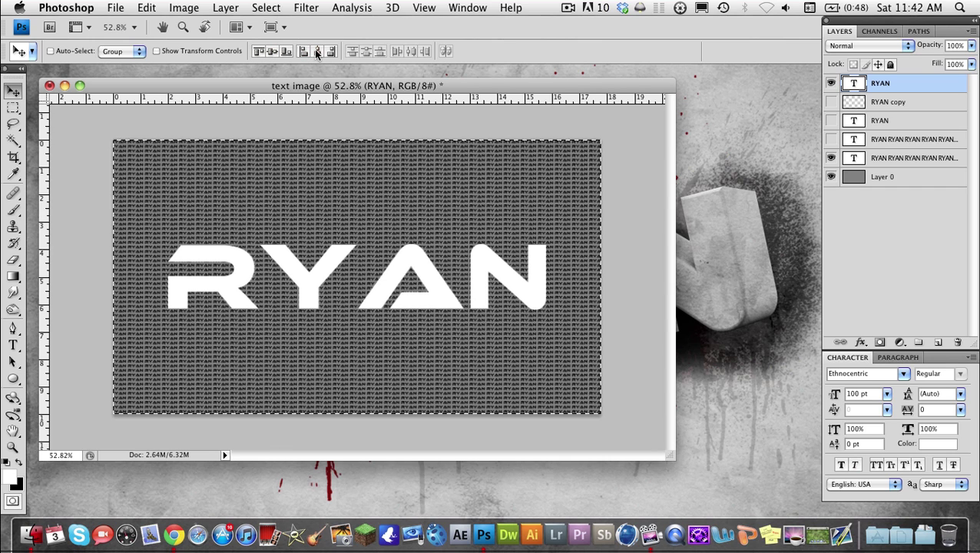
{"action": "key", "text": "ctrl+d"}
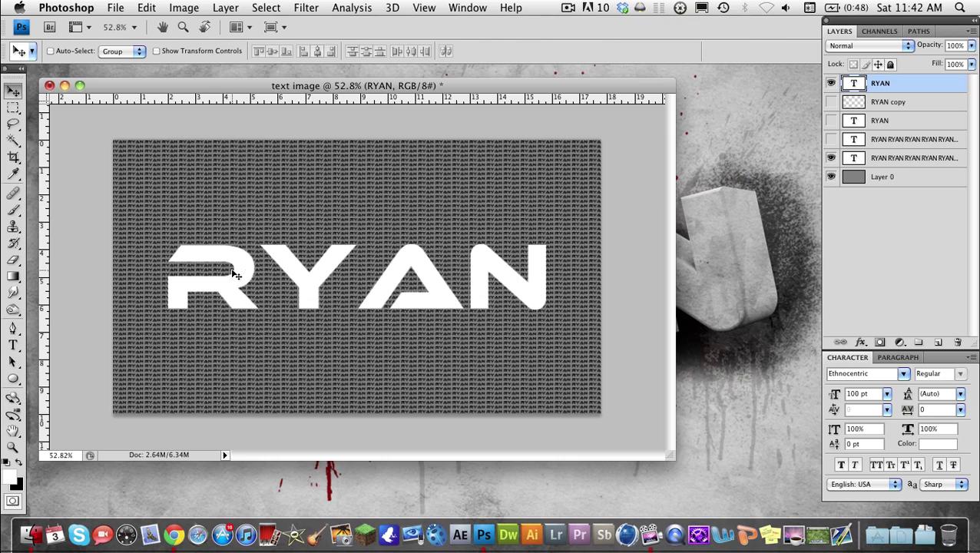
{"action": "key", "text": "ctrl+plus"}
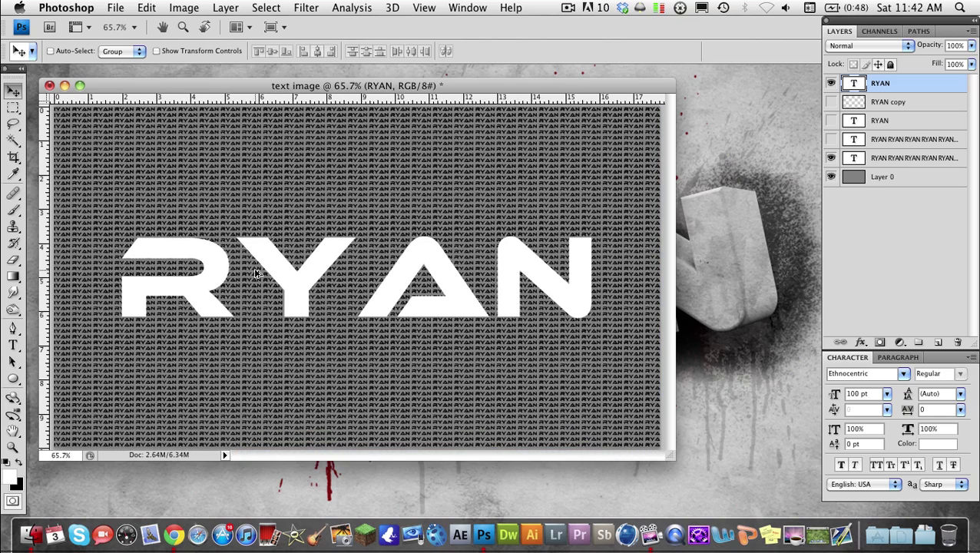
{"action": "scroll", "coordinate": [257, 274], "scroll_direction": "down", "scroll_amount": 1}
Step: Move the tiled RYAN text layer directly beneath the big RYAN layer
{"action": "left_click_drag", "start_coordinate": [880, 160], "coordinate": [873, 96]}
{"action": "right_click", "coordinate": [873, 86]}
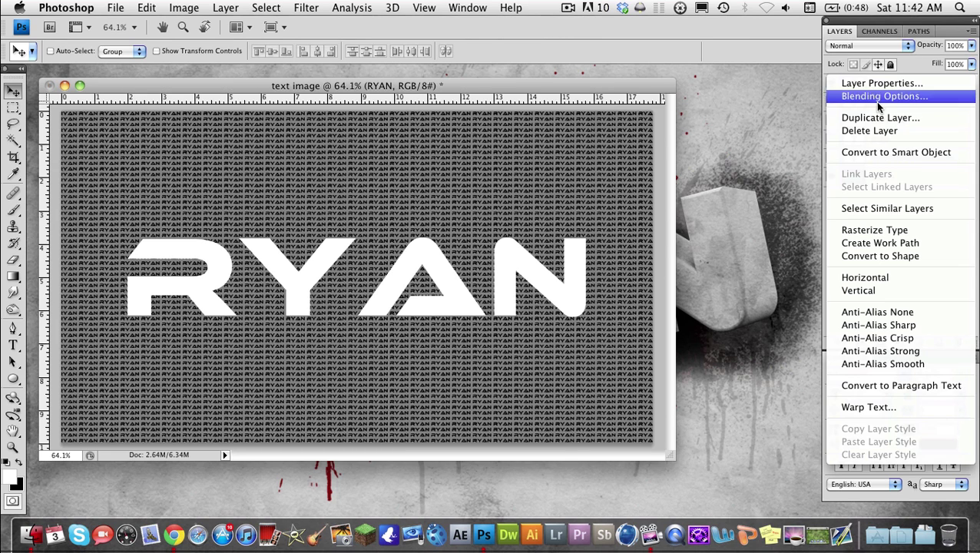
{"action": "left_click", "coordinate": [571, 79]}
Step: Rasterize both RYAN type layers together, then select the big RYAN layer alone
{"action": "left_click", "coordinate": [917, 103]}
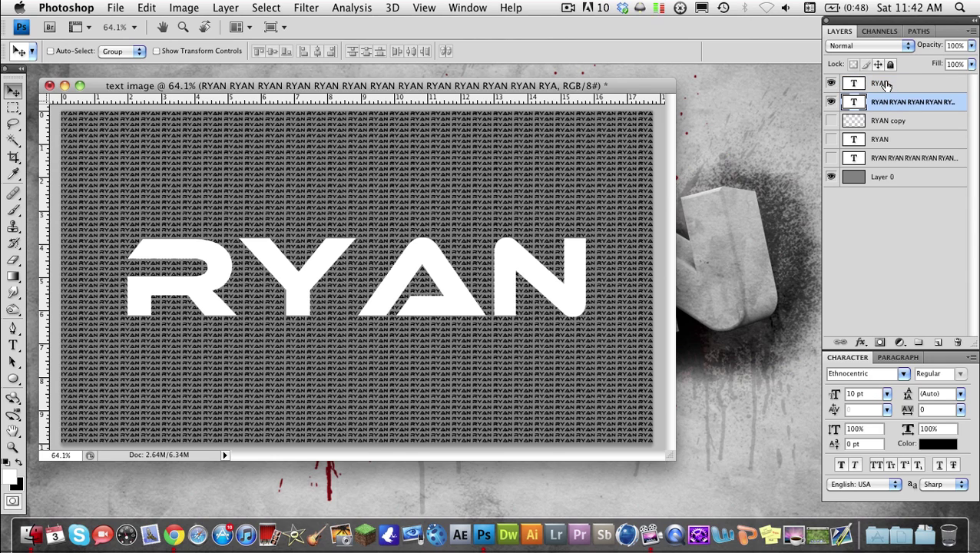
{"action": "left_click", "coordinate": [886, 86]}
{"action": "left_click", "coordinate": [878, 103]}
{"action": "left_click", "coordinate": [883, 89]}
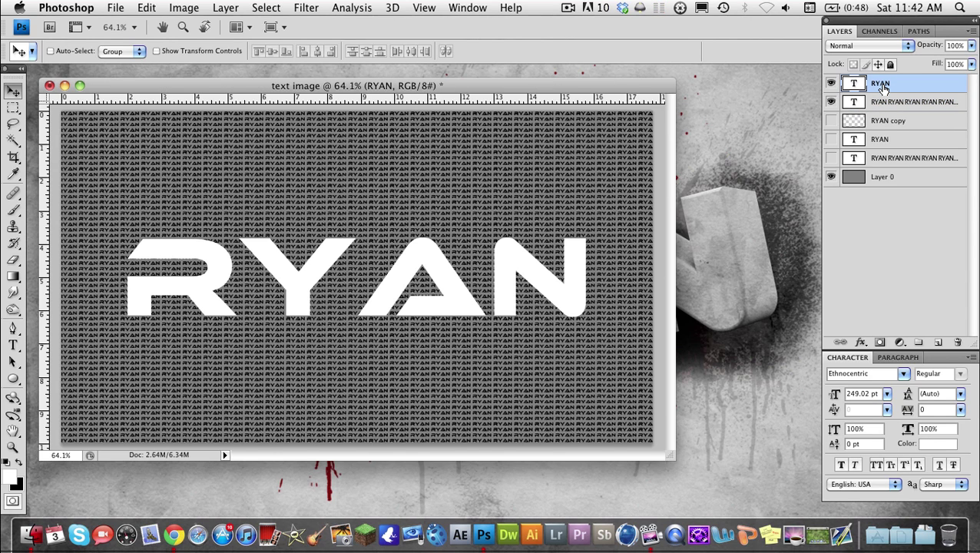
{"action": "left_click", "coordinate": [875, 108]}
{"action": "left_click", "coordinate": [878, 86], "text": "shift"}
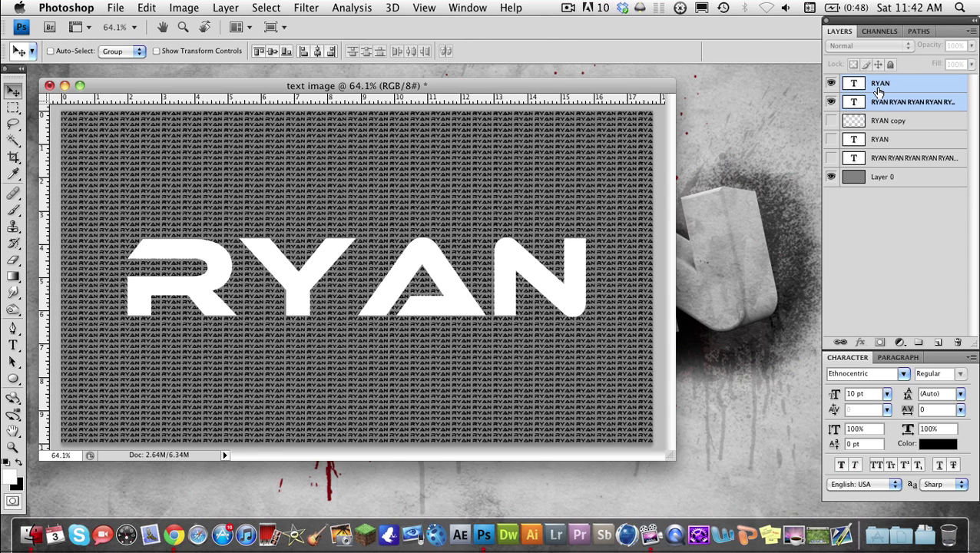
{"action": "right_click", "coordinate": [877, 102]}
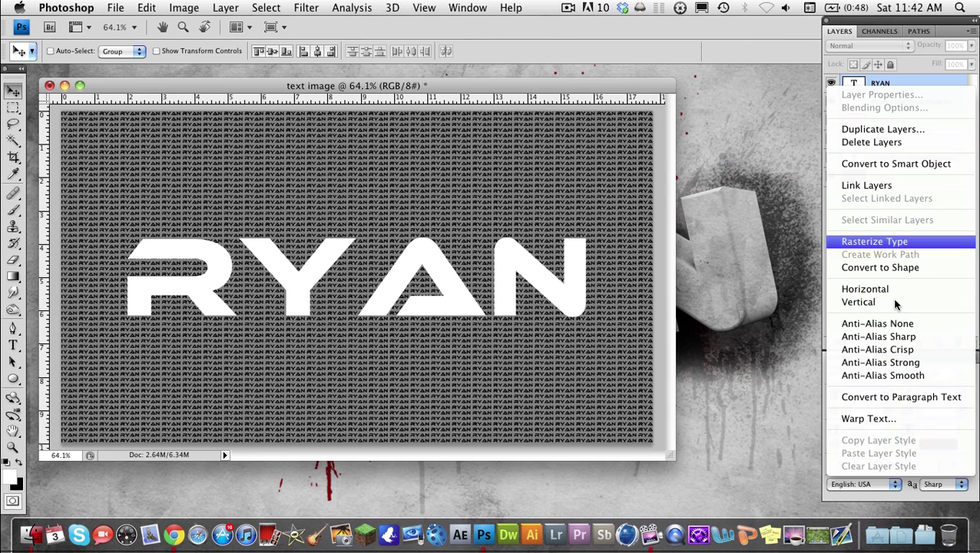
{"action": "left_click", "coordinate": [882, 243]}
{"action": "left_click", "coordinate": [882, 84]}
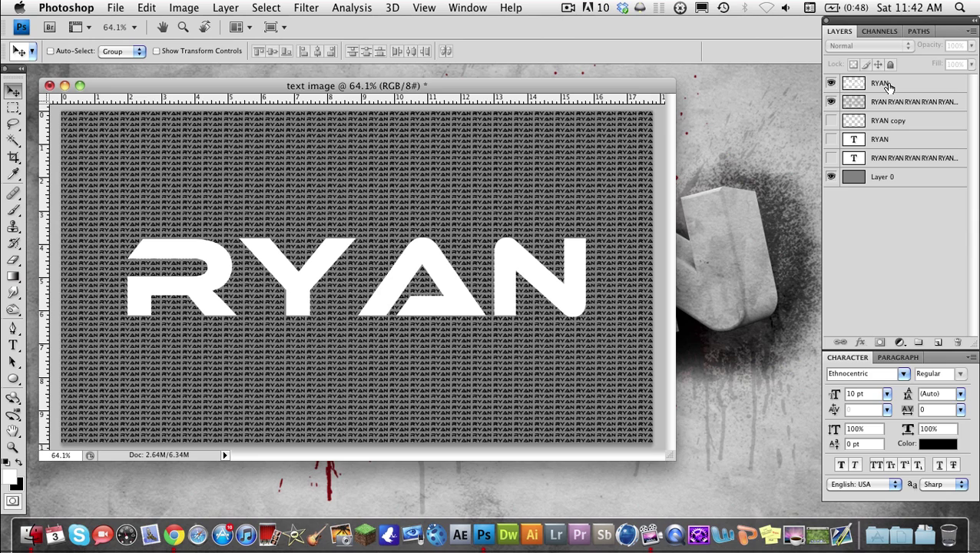
{"action": "right_click", "coordinate": [887, 86]}
{"action": "left_click", "coordinate": [824, 282]}
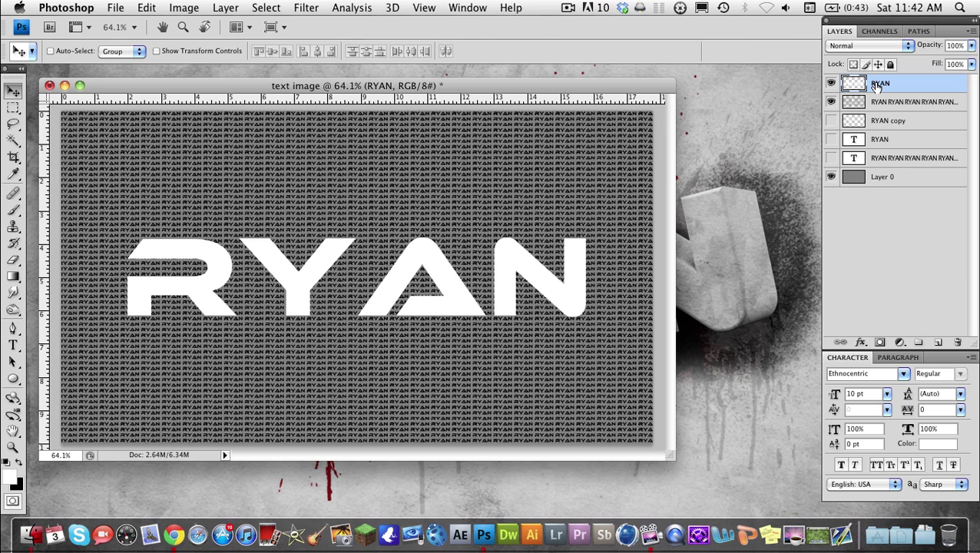
Step: Create a clipping mask between the RYAN letters and the tiled text, then load the letter selection
{"action": "right_click", "coordinate": [876, 87]}
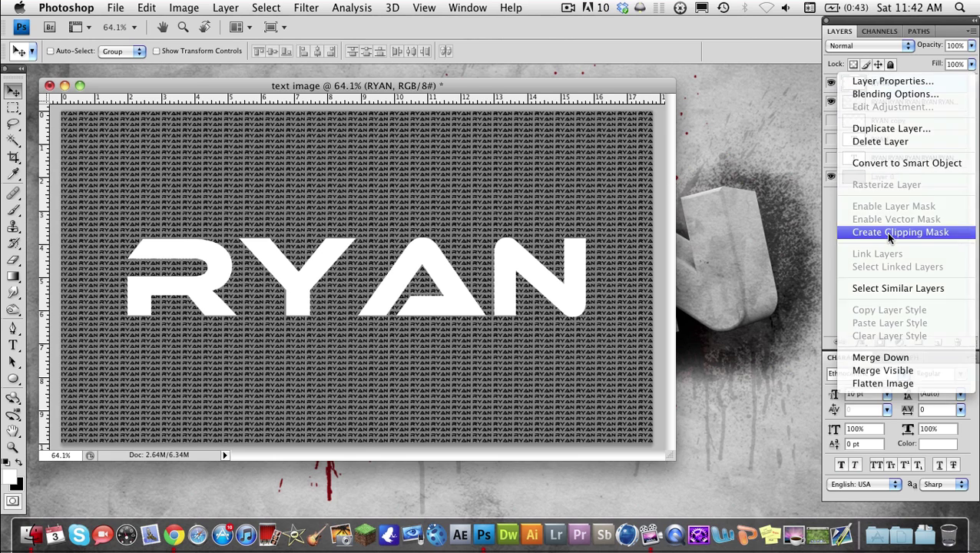
{"action": "left_click", "coordinate": [888, 235]}
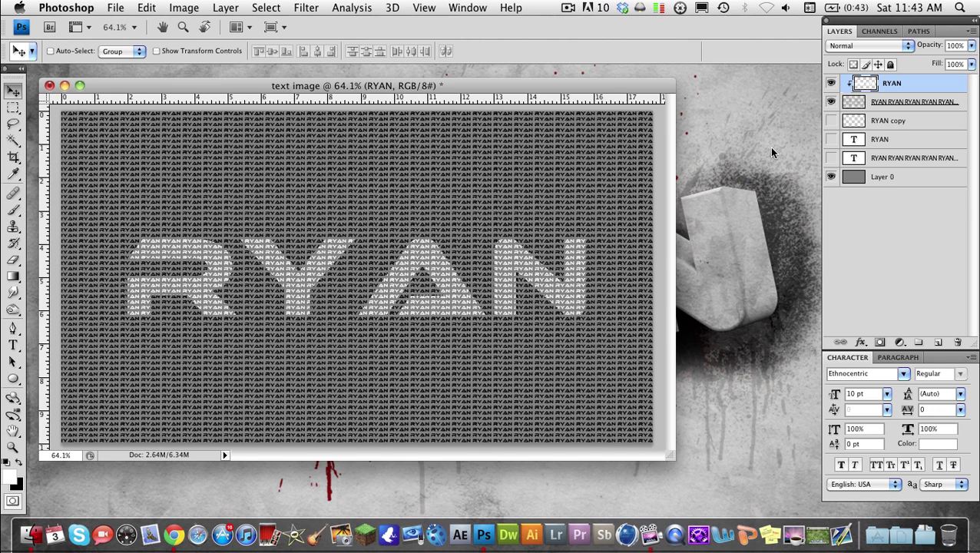
{"action": "left_click", "coordinate": [865, 83], "text": "super"}
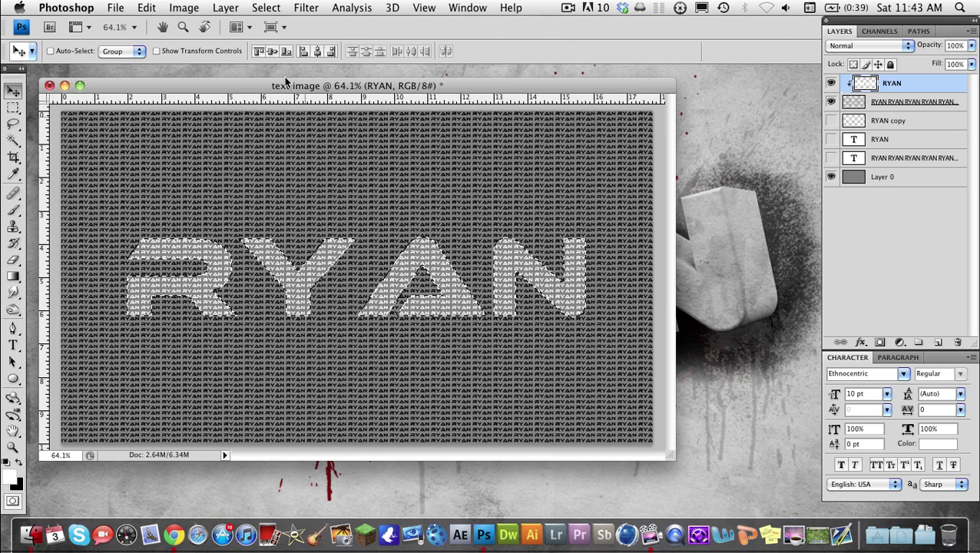
Step: Invert the selection, delete the small-text pattern outside the letters, and deselect
{"action": "left_click", "coordinate": [266, 8]}
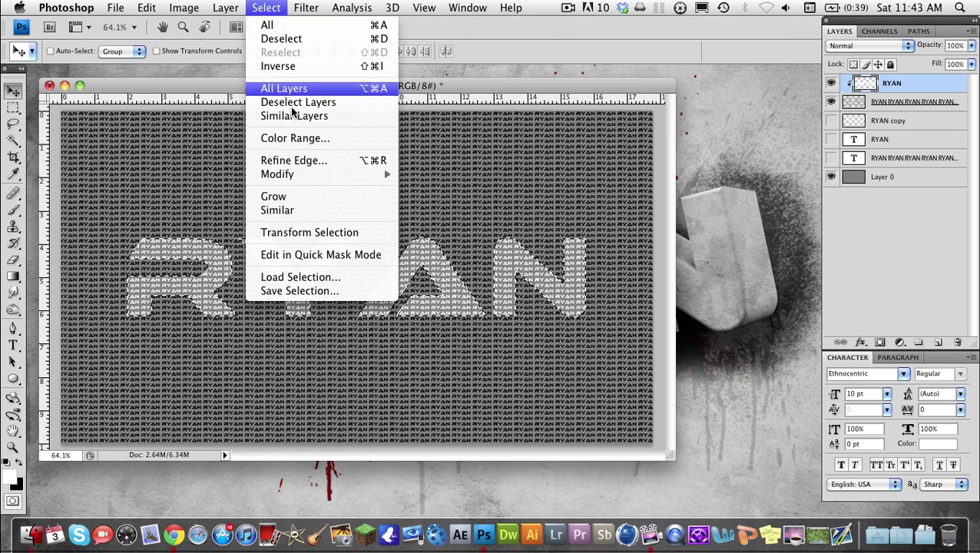
{"action": "left_click", "coordinate": [291, 70]}
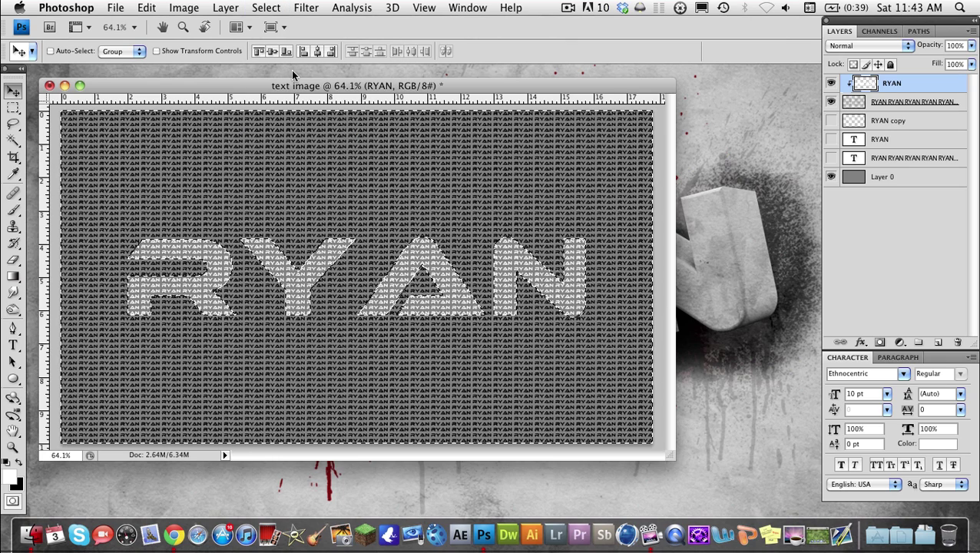
{"action": "left_click", "coordinate": [867, 109]}
{"action": "double_click", "coordinate": [873, 107]}
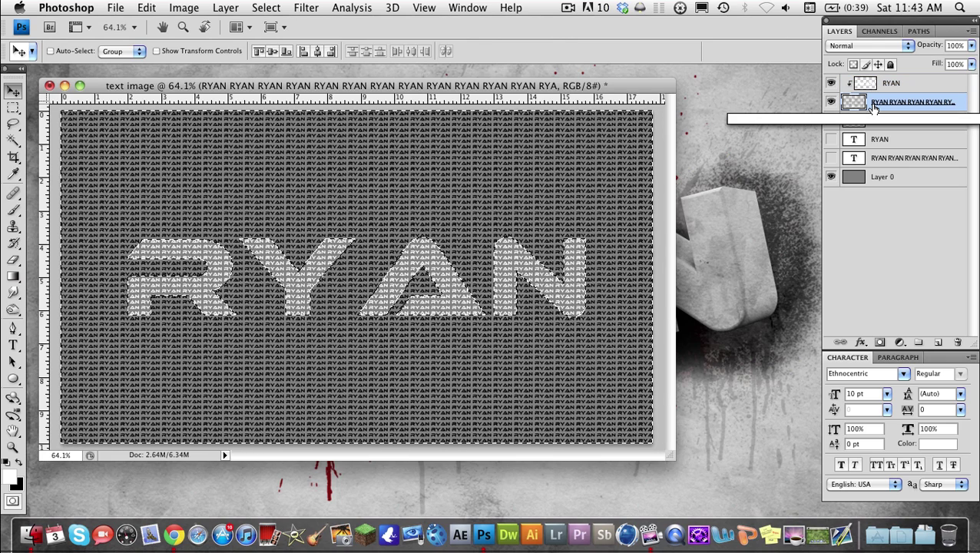
{"action": "key", "text": "Delete"}
{"action": "key", "text": "super+d"}
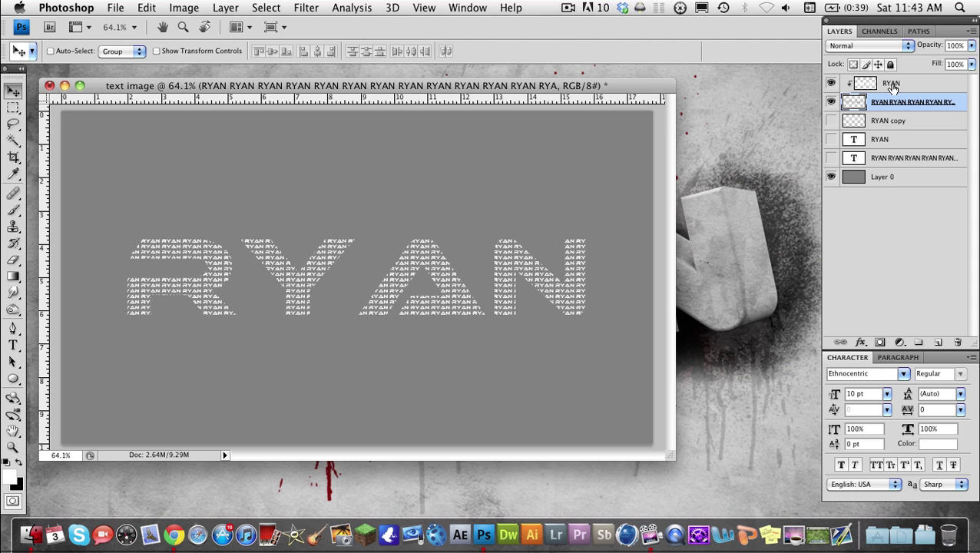
Step: Merge the pattern and big RYAN layers into one and move it left
{"action": "left_click", "coordinate": [890, 85], "text": "shift"}
{"action": "right_click", "coordinate": [890, 84]}
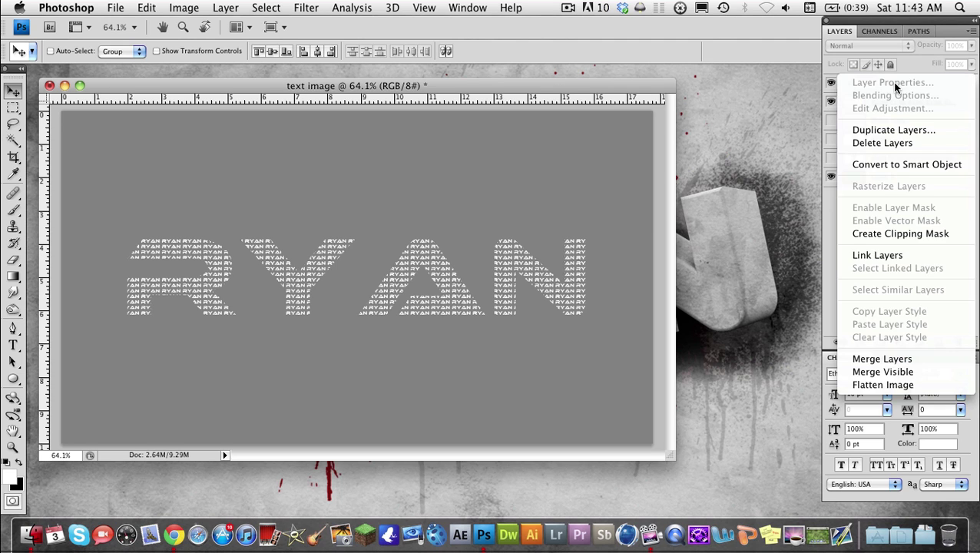
{"action": "left_click", "coordinate": [865, 360]}
{"action": "left_click_drag", "start_coordinate": [422, 338], "coordinate": [407, 296]}
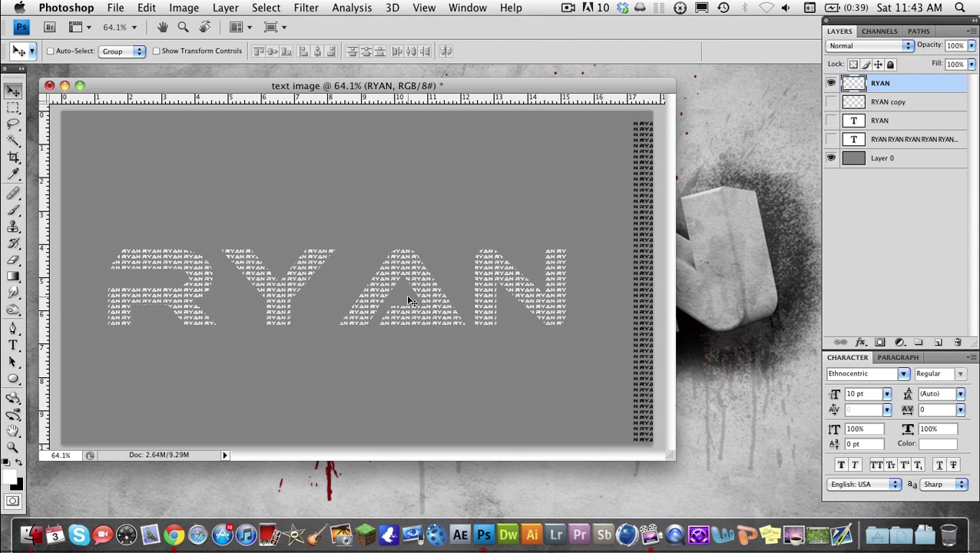
Step: Scale the merged RYAN lettering down to 77.9% around its centre
{"action": "key", "text": "ctrl+t"}
{"action": "key", "text": "ctrl+0"}
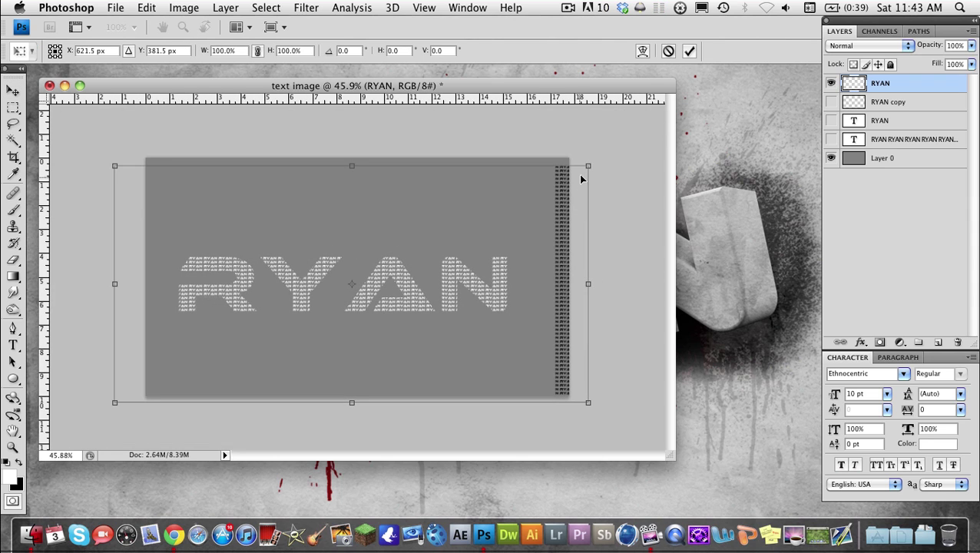
{"action": "left_click_drag", "start_coordinate": [585, 166], "coordinate": [537, 190]}
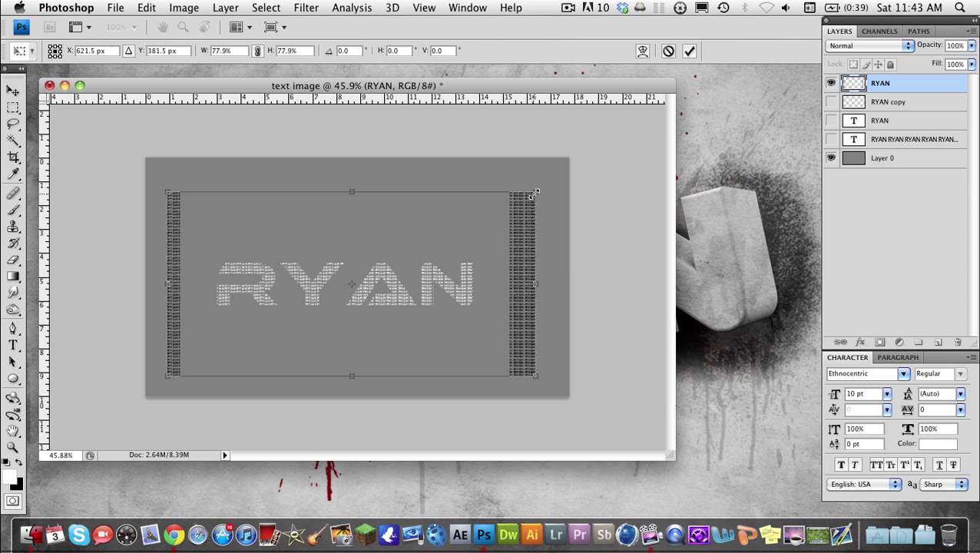
{"action": "key", "text": "Return"}
Step: Delete the stray columns of small text on the left and right sides
{"action": "left_click", "coordinate": [13, 108]}
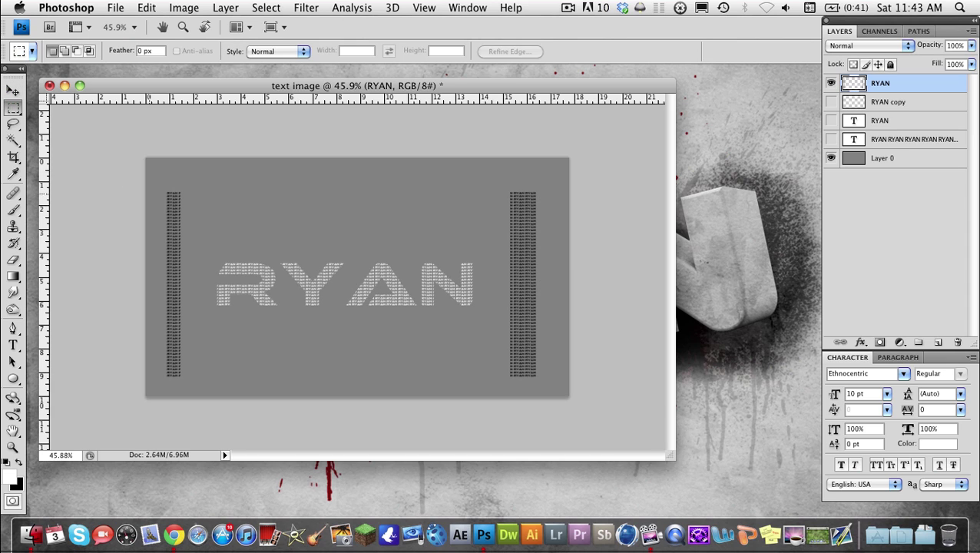
{"action": "left_click_drag", "start_coordinate": [185, 345], "coordinate": [189, 385]}
{"action": "left_click_drag", "start_coordinate": [499, 179], "coordinate": [545, 390]}
{"action": "key", "text": "Delete"}
{"action": "key", "text": "super+d"}
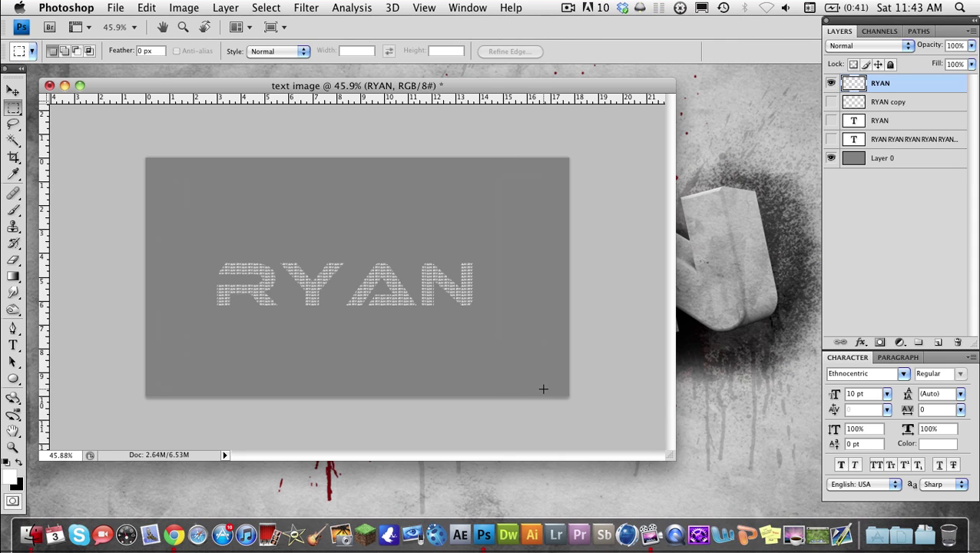
{"action": "left_click", "coordinate": [13, 90]}
Step: Align the RYAN lettering to the canvas's vertical and horizontal centres, leaving nothing selected
{"action": "key", "text": "super+a"}
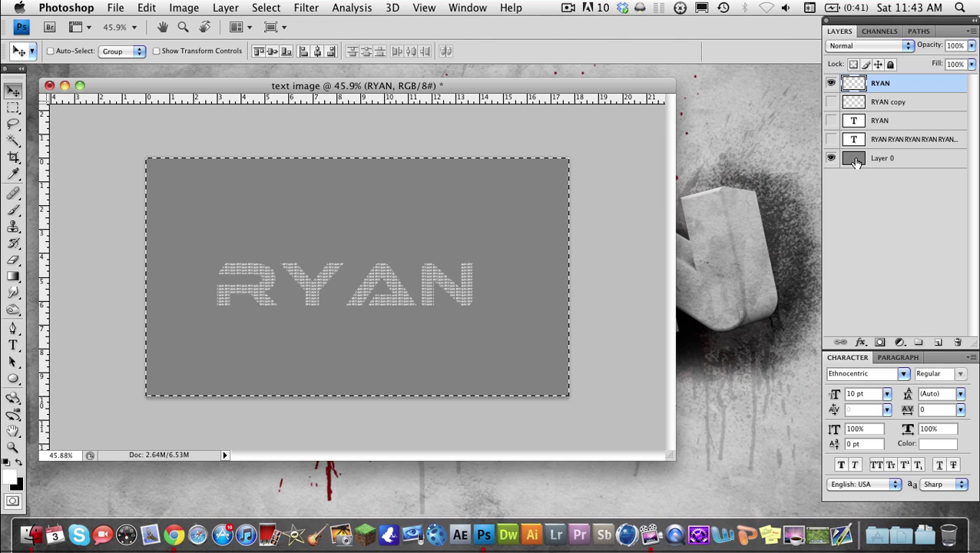
{"action": "left_click", "coordinate": [273, 51]}
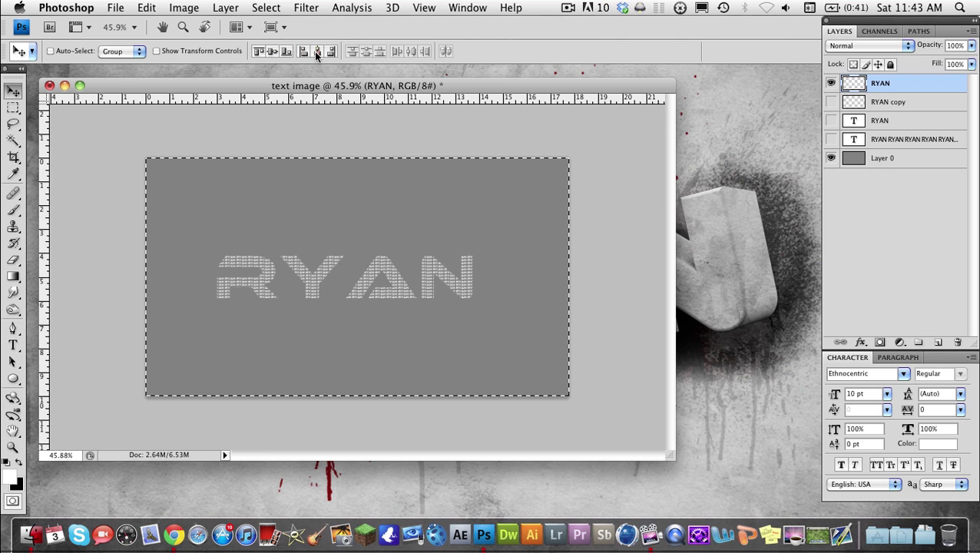
{"action": "left_click", "coordinate": [317, 51]}
{"action": "key", "text": "super+d"}
{"action": "scroll", "coordinate": [317, 215], "scroll_direction": "up", "scroll_amount": 4}
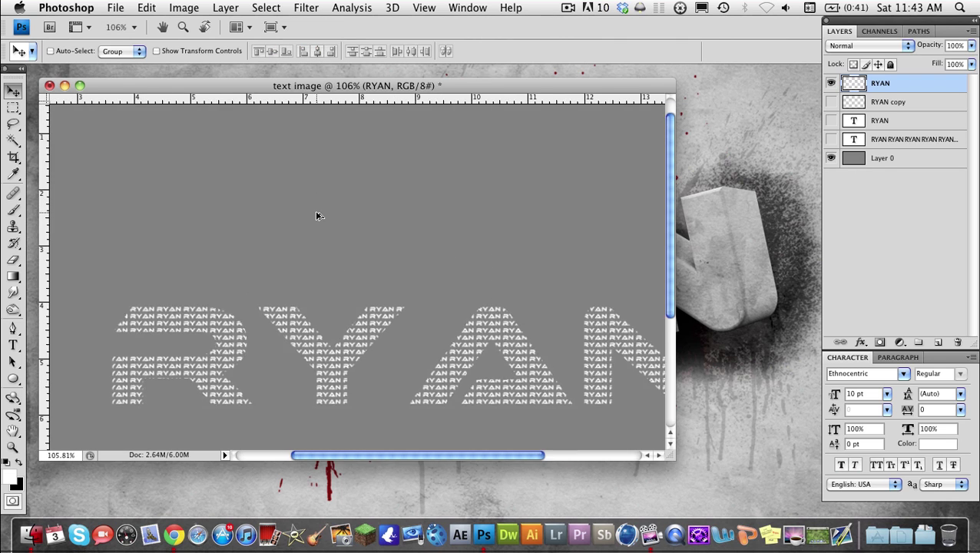
{"action": "scroll", "coordinate": [316, 215], "scroll_direction": "down", "scroll_amount": 4}
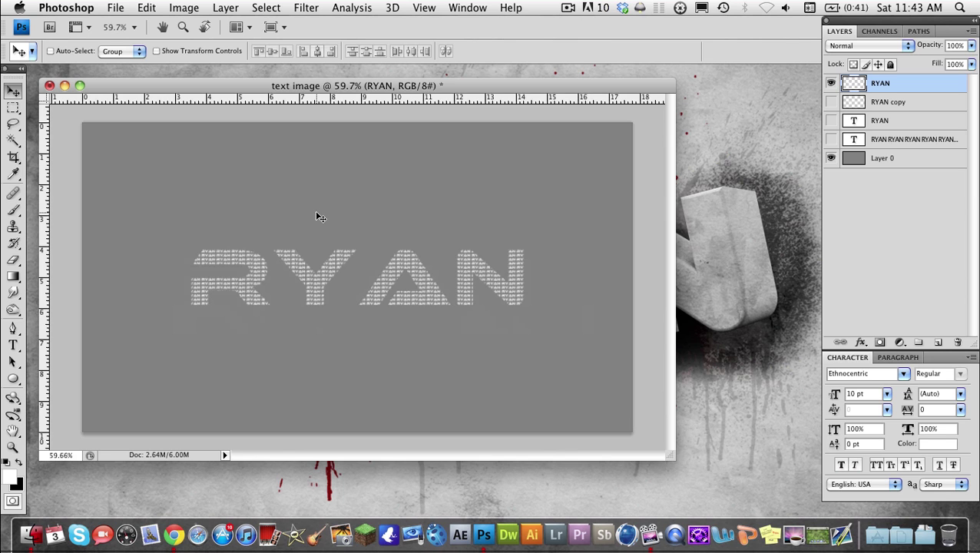
{"action": "scroll", "coordinate": [317, 215], "scroll_direction": "up", "scroll_amount": 2}
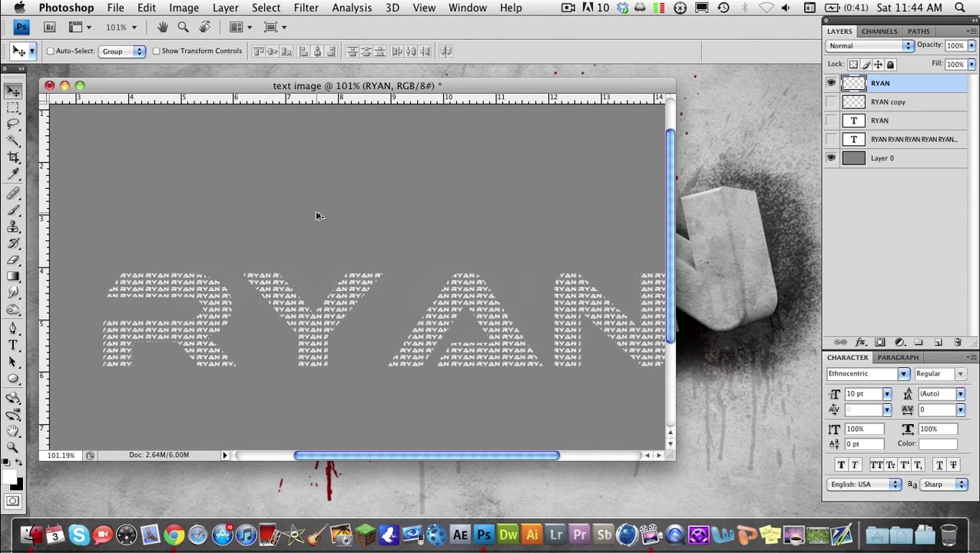
{"action": "scroll", "coordinate": [319, 216], "scroll_direction": "down", "scroll_amount": 1}
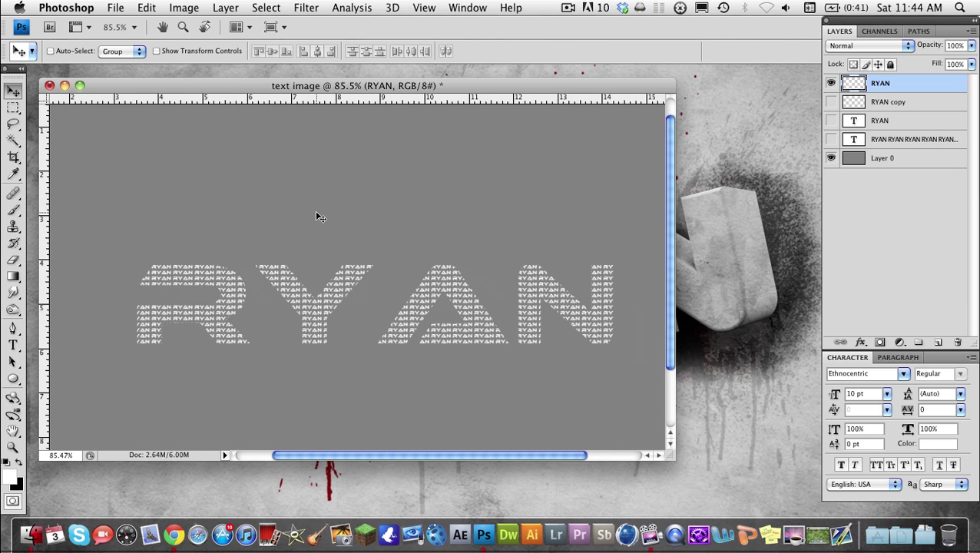